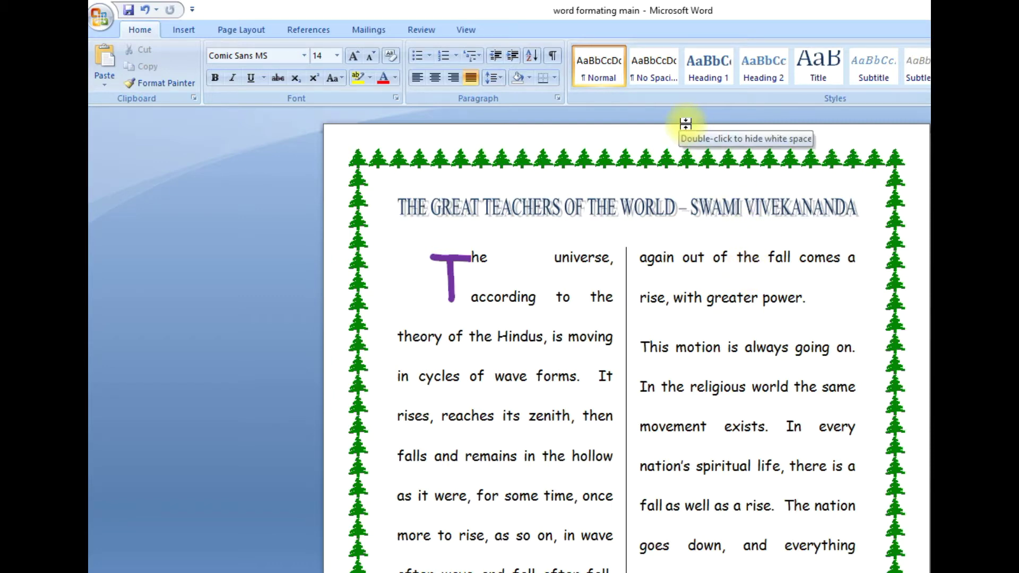
Step: Switch the ribbon to the Page Layout tab to reach the page background tools
{"action": "left_click", "coordinate": [244, 31]}
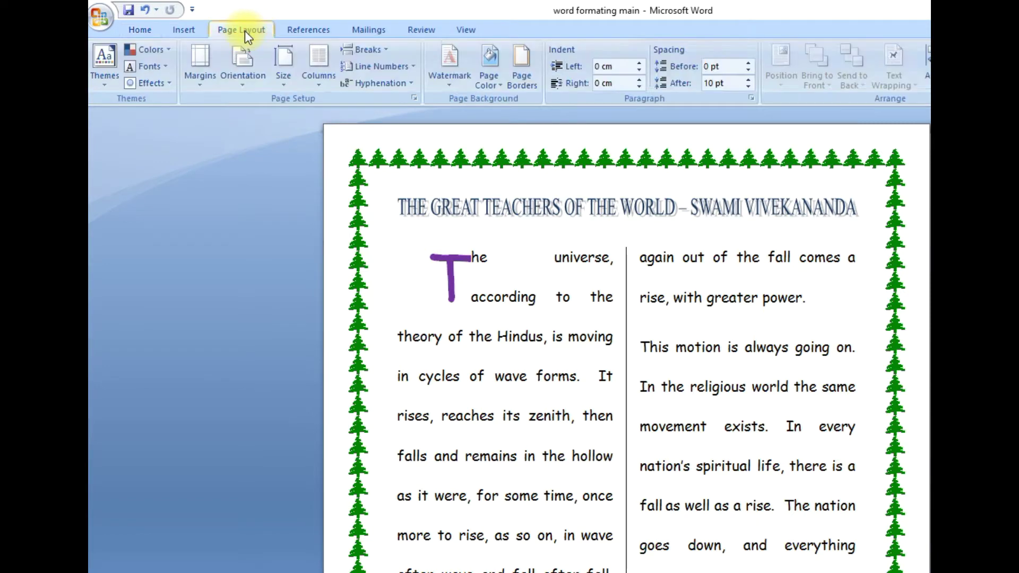
Step: Apply the diagonal 'DO NOT COPY' preset from the Watermark gallery
{"action": "left_click", "coordinate": [454, 80]}
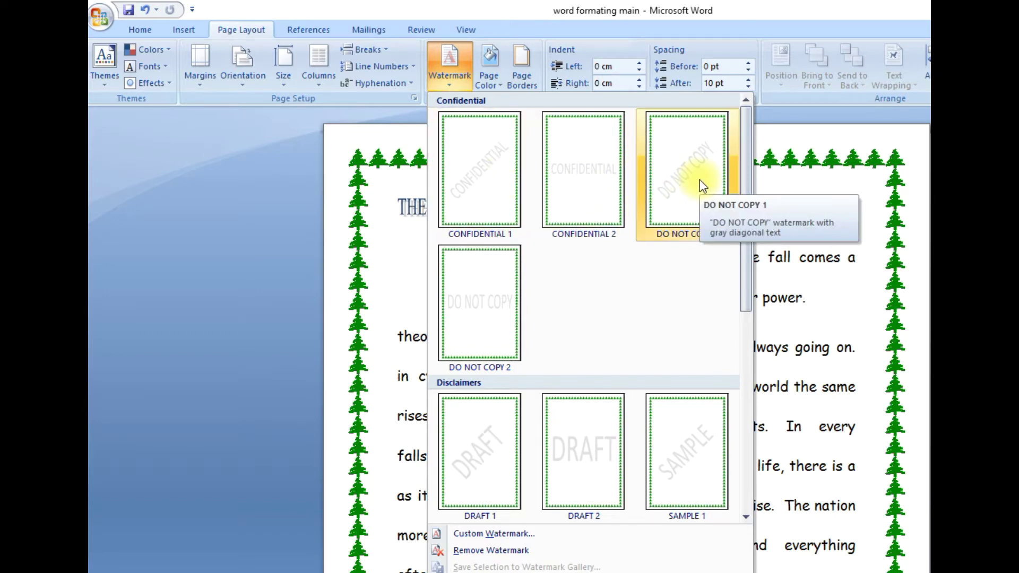
{"action": "left_click", "coordinate": [699, 180]}
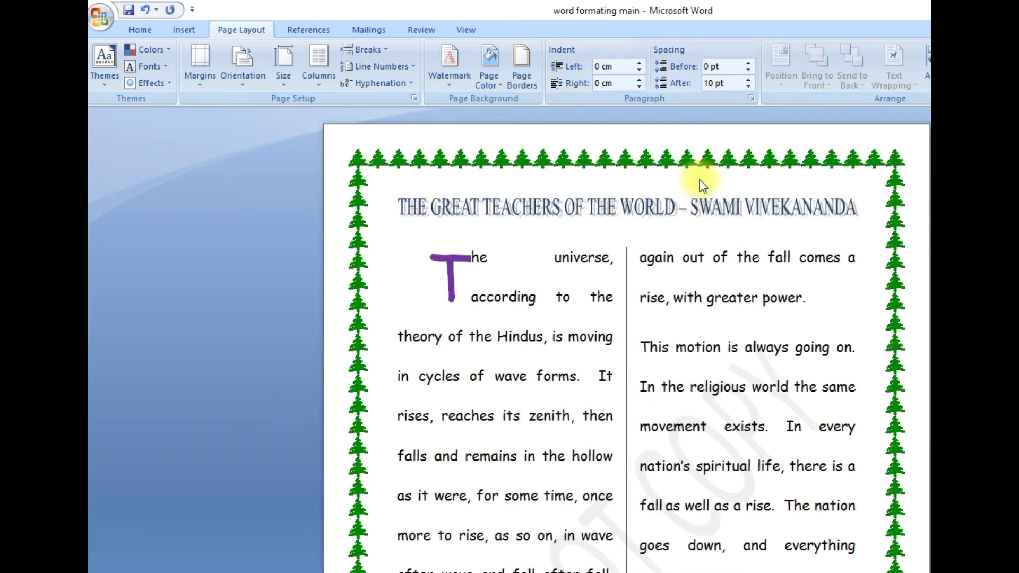
Step: Scroll through every page, including the empty second page, to check the DO NOT COPY watermark
{"action": "scroll", "coordinate": [699, 348], "scroll_direction": "down", "scroll_amount": 1}
{"action": "scroll", "coordinate": [698, 351], "scroll_direction": "down", "scroll_amount": 1}
{"action": "scroll", "coordinate": [696, 353], "scroll_direction": "down", "scroll_amount": 1}
{"action": "scroll", "coordinate": [695, 356], "scroll_direction": "down", "scroll_amount": 1}
{"action": "scroll", "coordinate": [694, 355], "scroll_direction": "down", "scroll_amount": 1}
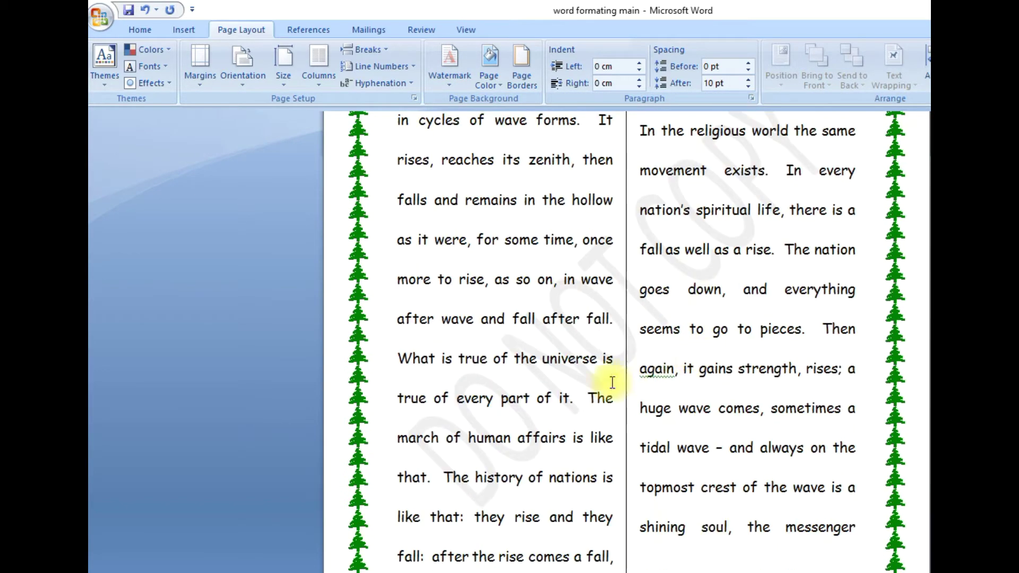
{"action": "scroll", "coordinate": [680, 251], "scroll_direction": "up", "scroll_amount": 1}
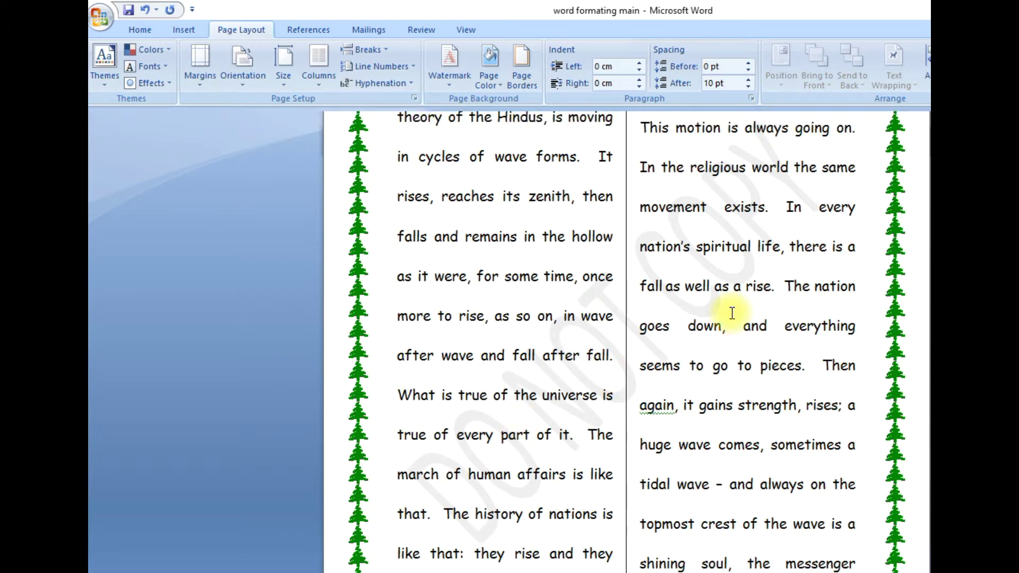
{"action": "scroll", "coordinate": [731, 313], "scroll_direction": "down", "scroll_amount": 5}
{"action": "scroll", "coordinate": [732, 313], "scroll_direction": "down", "scroll_amount": 3}
{"action": "scroll", "coordinate": [732, 313], "scroll_direction": "down", "scroll_amount": 3}
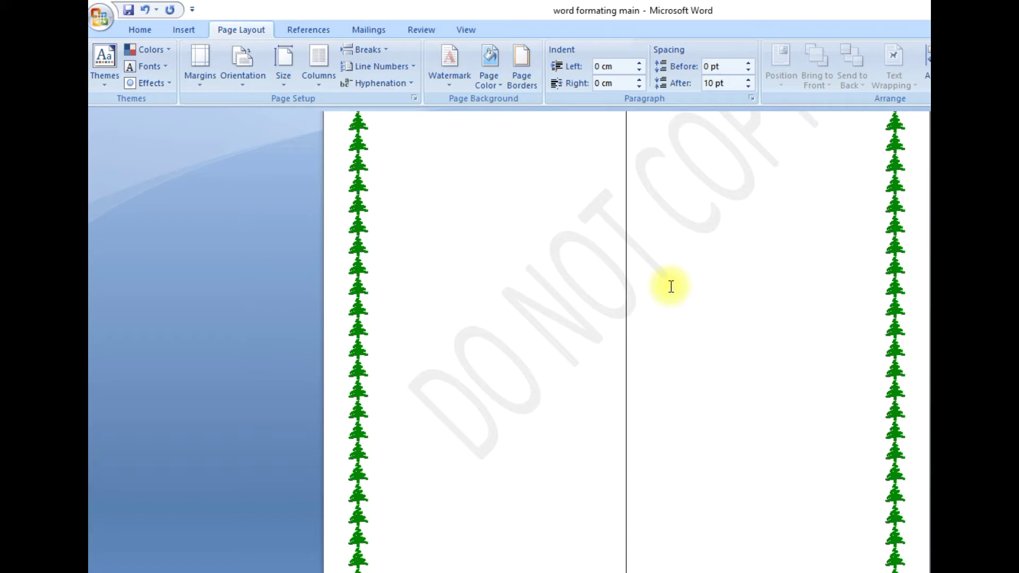
{"action": "scroll", "coordinate": [671, 287], "scroll_direction": "down", "scroll_amount": 1}
{"action": "scroll", "coordinate": [674, 288], "scroll_direction": "down", "scroll_amount": 1}
{"action": "scroll", "coordinate": [684, 292], "scroll_direction": "down", "scroll_amount": 7}
{"action": "scroll", "coordinate": [691, 294], "scroll_direction": "down", "scroll_amount": 2}
{"action": "scroll", "coordinate": [692, 301], "scroll_direction": "down", "scroll_amount": 5}
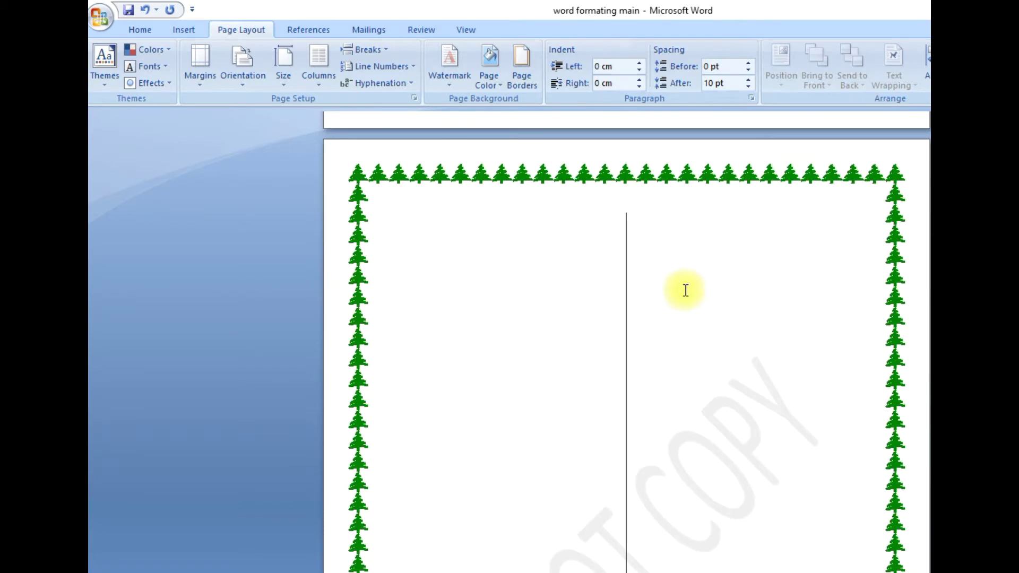
{"action": "scroll", "coordinate": [678, 275], "scroll_direction": "down", "scroll_amount": 3}
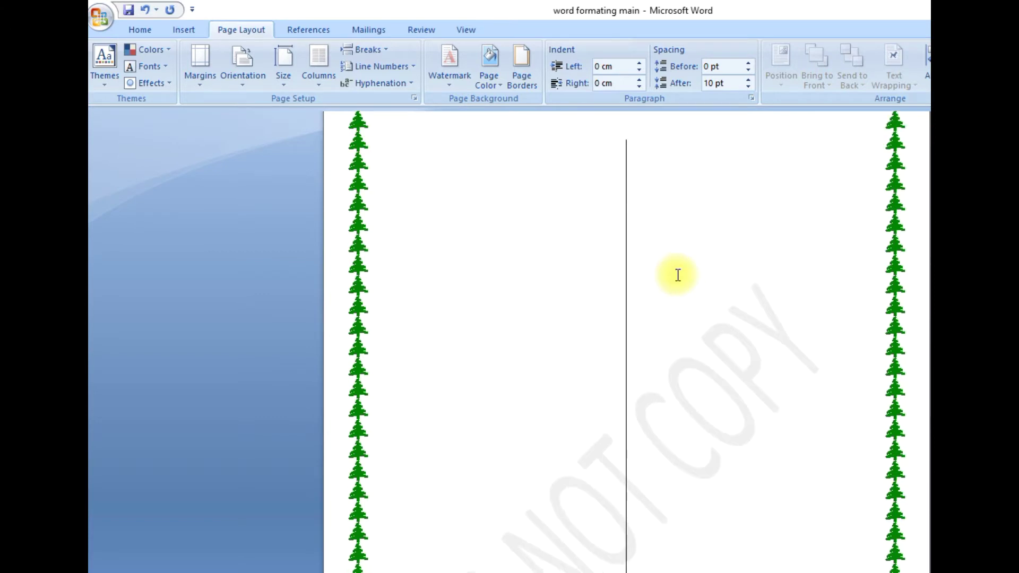
{"action": "scroll", "coordinate": [678, 275], "scroll_direction": "down", "scroll_amount": 4}
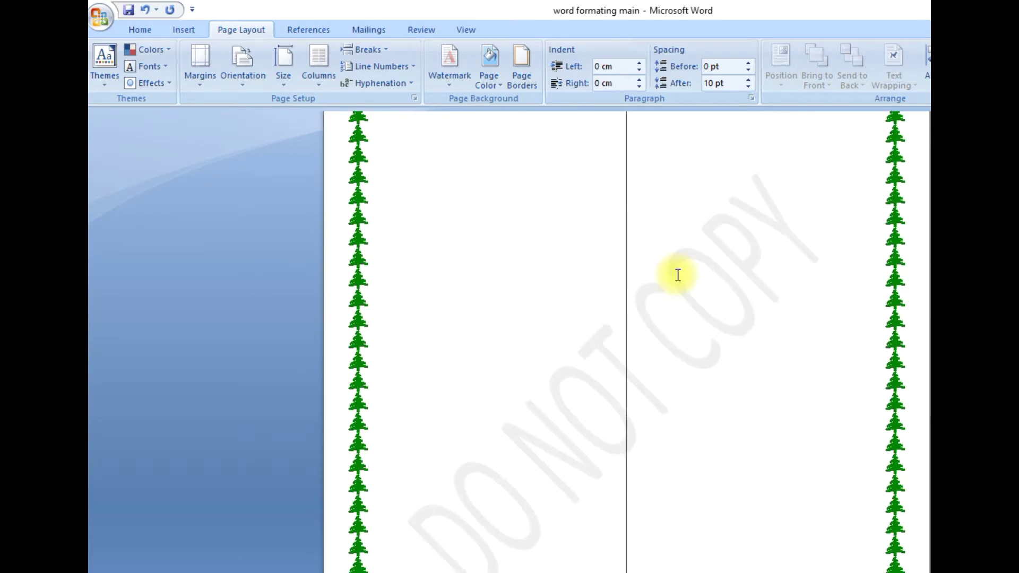
{"action": "scroll", "coordinate": [678, 275], "scroll_direction": "down", "scroll_amount": 4}
{"action": "scroll", "coordinate": [810, 275], "scroll_direction": "down", "scroll_amount": 5}
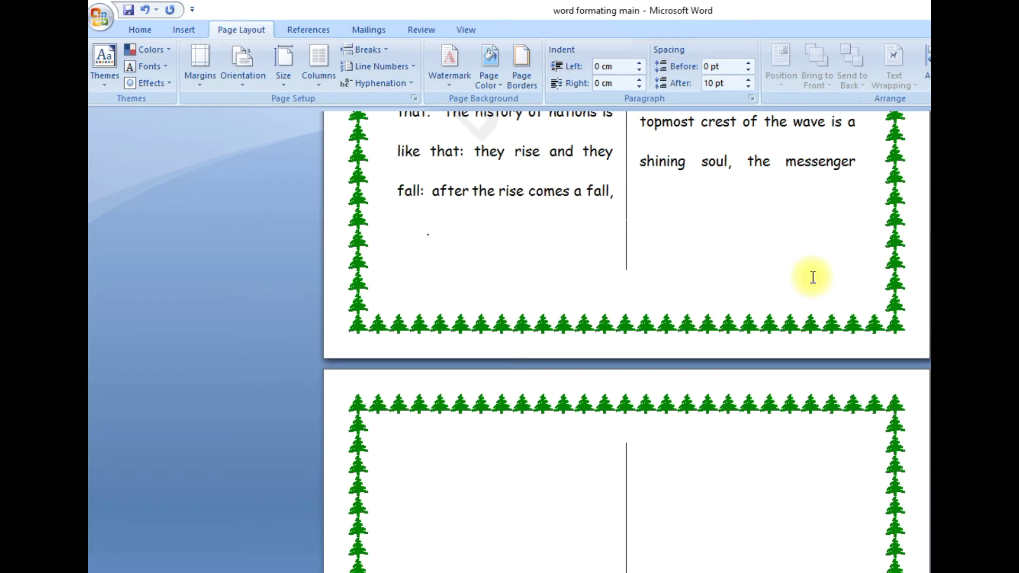
{"action": "scroll", "coordinate": [750, 250], "scroll_direction": "down", "scroll_amount": 5}
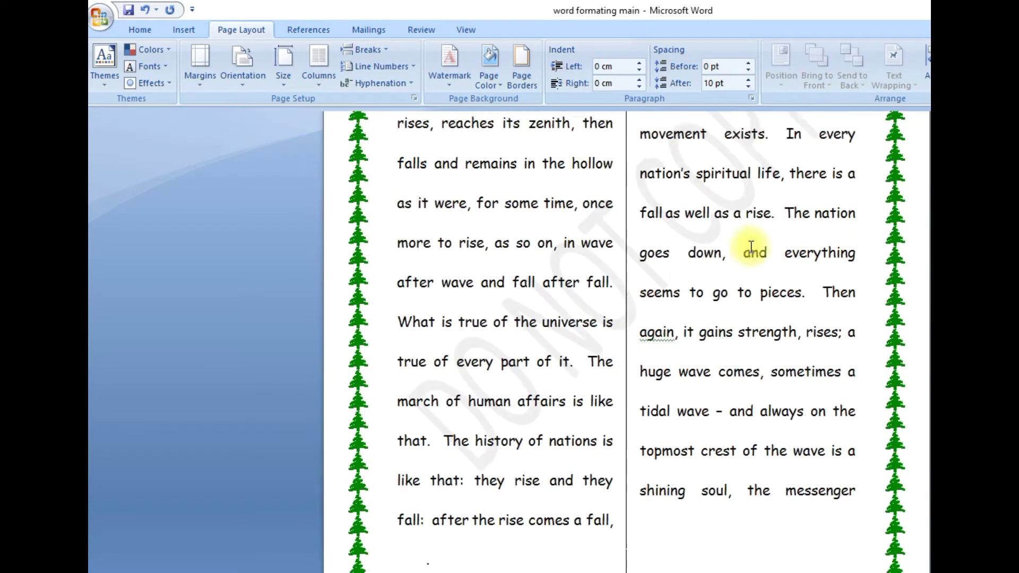
{"action": "scroll", "coordinate": [783, 271], "scroll_direction": "down", "scroll_amount": 7}
{"action": "scroll", "coordinate": [783, 270], "scroll_direction": "down", "scroll_amount": 5}
{"action": "scroll", "coordinate": [783, 270], "scroll_direction": "down", "scroll_amount": 10}
{"action": "scroll", "coordinate": [783, 271], "scroll_direction": "down", "scroll_amount": 3}
{"action": "scroll", "coordinate": [783, 270], "scroll_direction": "down", "scroll_amount": 10}
{"action": "scroll", "coordinate": [784, 269], "scroll_direction": "down", "scroll_amount": 7}
{"action": "scroll", "coordinate": [783, 269], "scroll_direction": "down", "scroll_amount": 11}
{"action": "scroll", "coordinate": [785, 272], "scroll_direction": "down", "scroll_amount": 4}
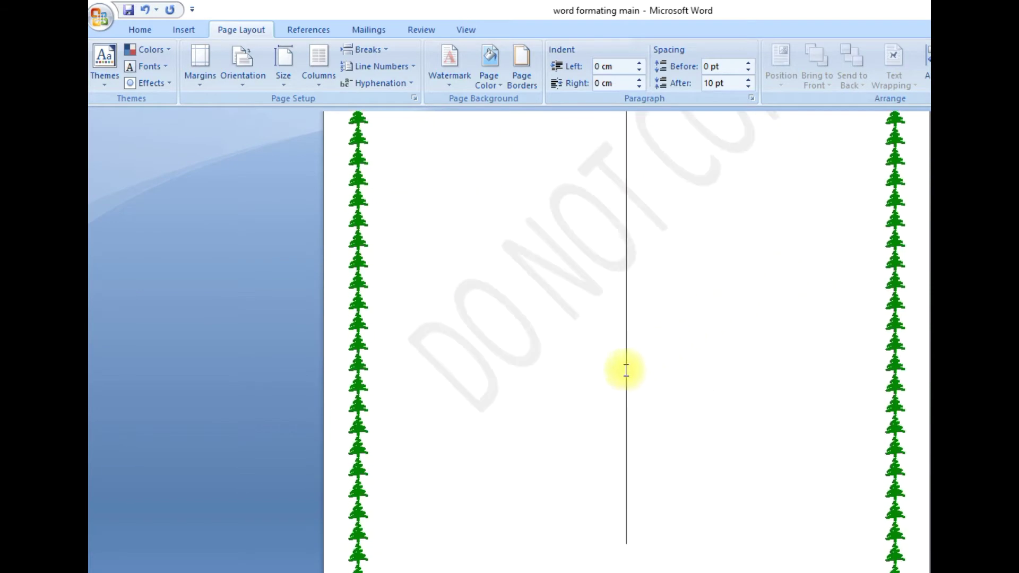
{"action": "scroll", "coordinate": [735, 317], "scroll_direction": "down", "scroll_amount": 18}
{"action": "scroll", "coordinate": [734, 297], "scroll_direction": "up", "scroll_amount": 8}
{"action": "scroll", "coordinate": [733, 300], "scroll_direction": "up", "scroll_amount": 8}
{"action": "scroll", "coordinate": [740, 296], "scroll_direction": "up", "scroll_amount": 10}
{"action": "scroll", "coordinate": [750, 298], "scroll_direction": "up", "scroll_amount": 20}
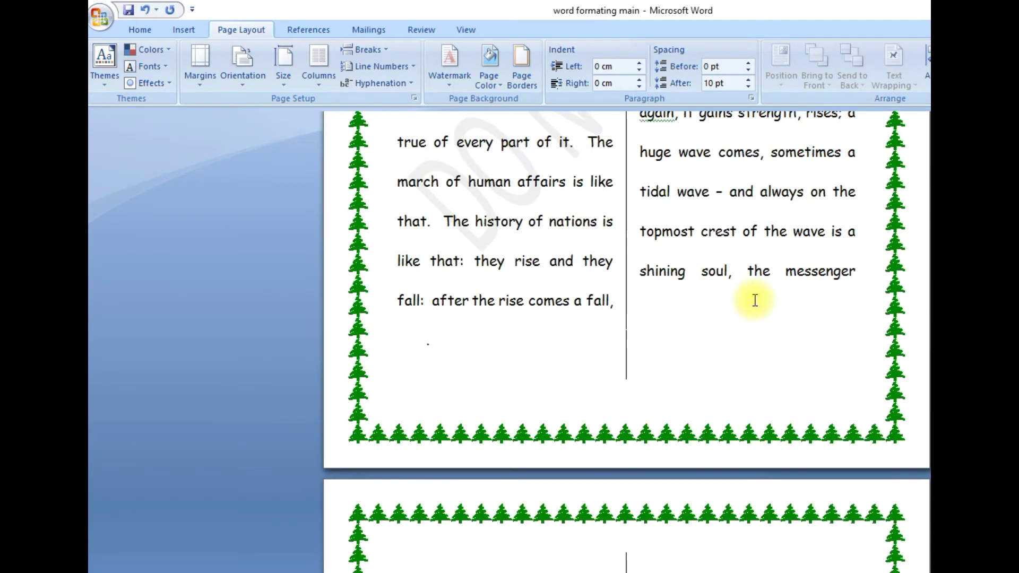
{"action": "scroll", "coordinate": [754, 298], "scroll_direction": "up", "scroll_amount": 5}
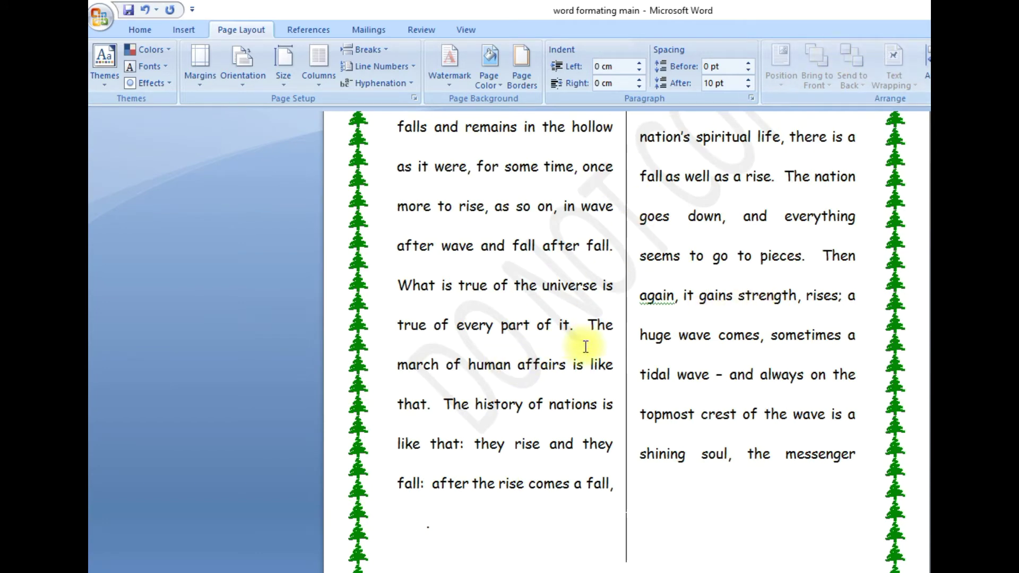
{"action": "scroll", "coordinate": [721, 234], "scroll_direction": "up", "scroll_amount": 1}
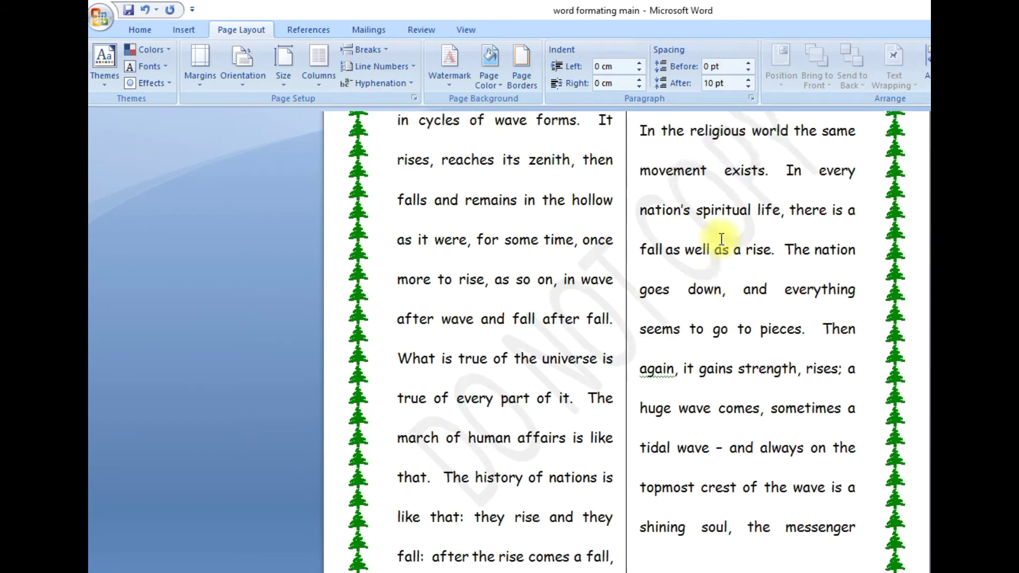
Step: Apply the horizontal CONFIDENTIAL 2 watermark
{"action": "left_click", "coordinate": [450, 61]}
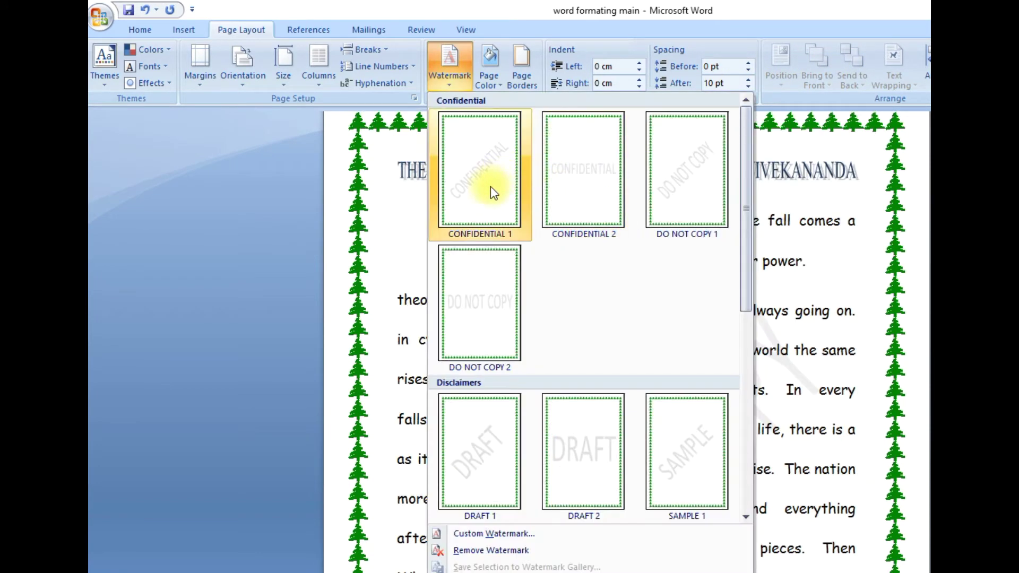
{"action": "left_click", "coordinate": [582, 175]}
{"action": "scroll", "coordinate": [589, 318], "scroll_direction": "down", "scroll_amount": 1}
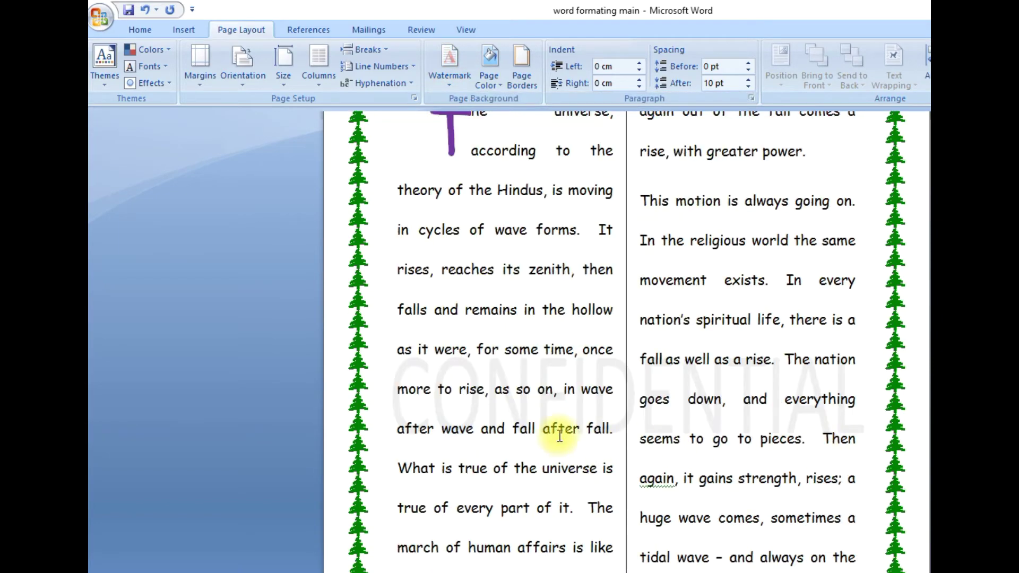
{"action": "scroll", "coordinate": [820, 394], "scroll_direction": "down", "scroll_amount": 1}
{"action": "scroll", "coordinate": [820, 394], "scroll_direction": "down", "scroll_amount": 1}
{"action": "scroll", "coordinate": [834, 382], "scroll_direction": "down", "scroll_amount": 1}
{"action": "scroll", "coordinate": [833, 383], "scroll_direction": "down", "scroll_amount": 1}
{"action": "scroll", "coordinate": [663, 377], "scroll_direction": "down", "scroll_amount": 1}
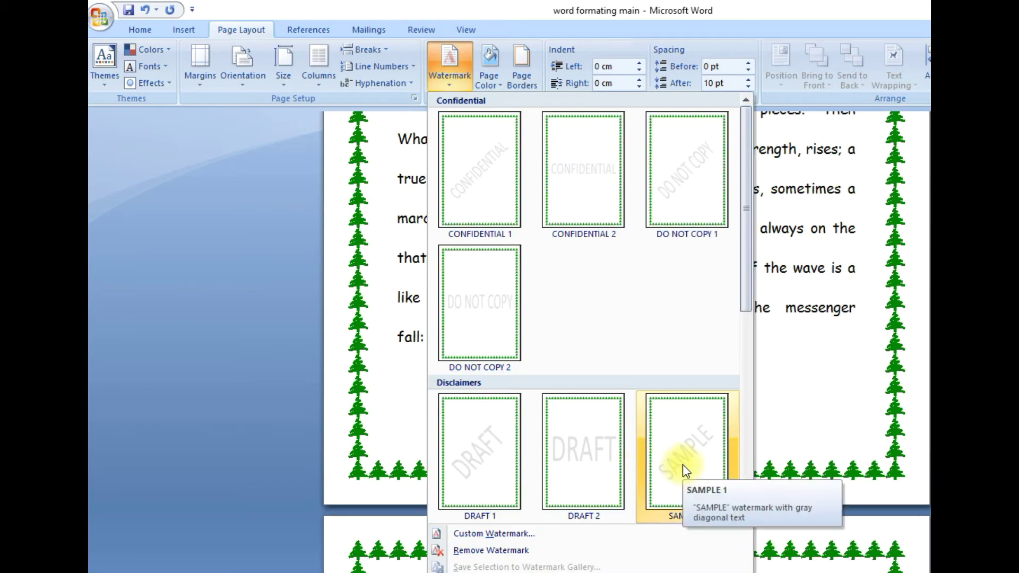
Step: Swap in the diagonal SAMPLE 1 watermark and review it across the pages
{"action": "left_click", "coordinate": [690, 460]}
{"action": "scroll", "coordinate": [621, 324], "scroll_direction": "up", "scroll_amount": 1}
{"action": "scroll", "coordinate": [754, 229], "scroll_direction": "down", "scroll_amount": 3}
{"action": "scroll", "coordinate": [762, 319], "scroll_direction": "down", "scroll_amount": 5}
{"action": "scroll", "coordinate": [767, 337], "scroll_direction": "down", "scroll_amount": 3}
{"action": "scroll", "coordinate": [743, 333], "scroll_direction": "down", "scroll_amount": 2}
{"action": "scroll", "coordinate": [706, 318], "scroll_direction": "down", "scroll_amount": 5}
{"action": "scroll", "coordinate": [707, 325], "scroll_direction": "down", "scroll_amount": 5}
{"action": "scroll", "coordinate": [714, 330], "scroll_direction": "down", "scroll_amount": 3}
Step: Return to the document start and open the Custom Watermark settings
{"action": "key", "text": "ctrl+Home"}
{"action": "left_click", "coordinate": [450, 80]}
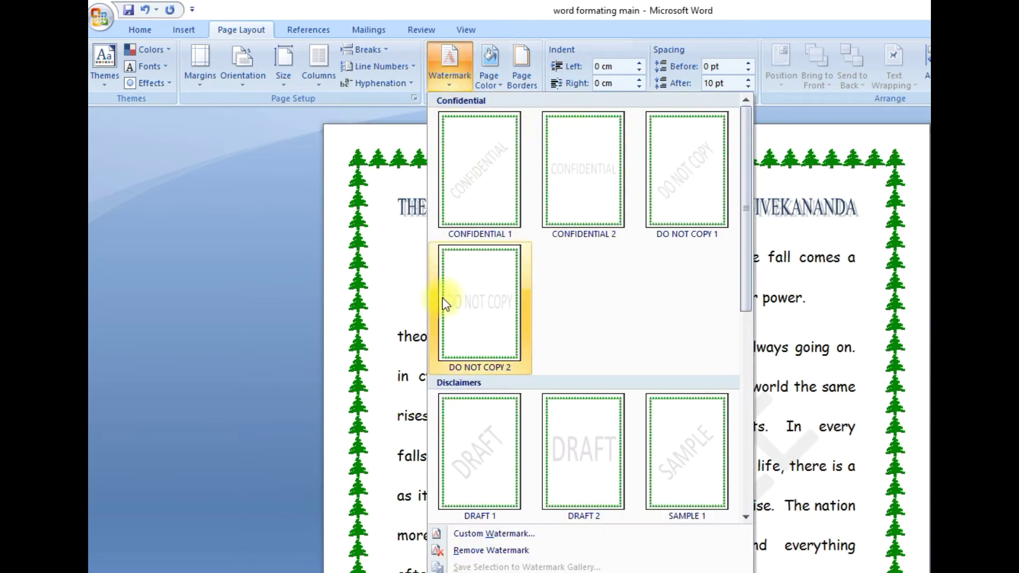
{"action": "scroll", "coordinate": [654, 254], "scroll_direction": "down", "scroll_amount": 3}
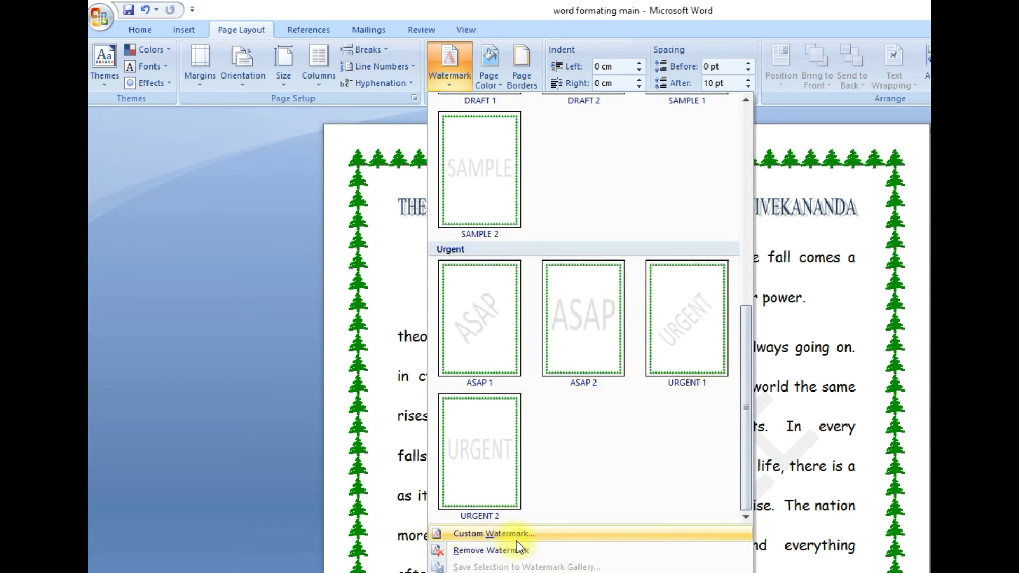
{"action": "left_click", "coordinate": [486, 535]}
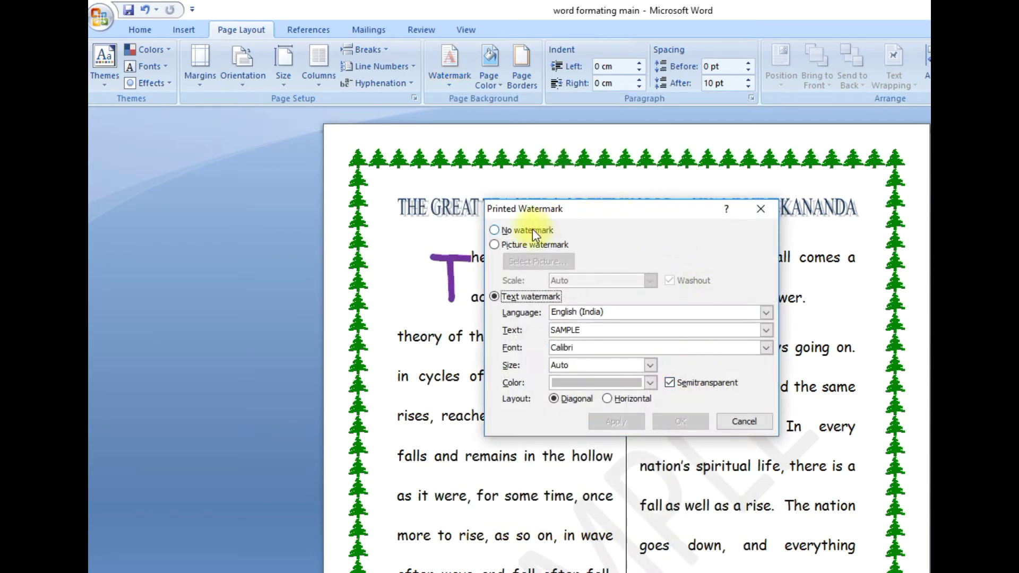
Step: Make IMG_7597.JPG a washed-out picture watermark in the Printed Watermark dialog
{"action": "left_click", "coordinate": [495, 245]}
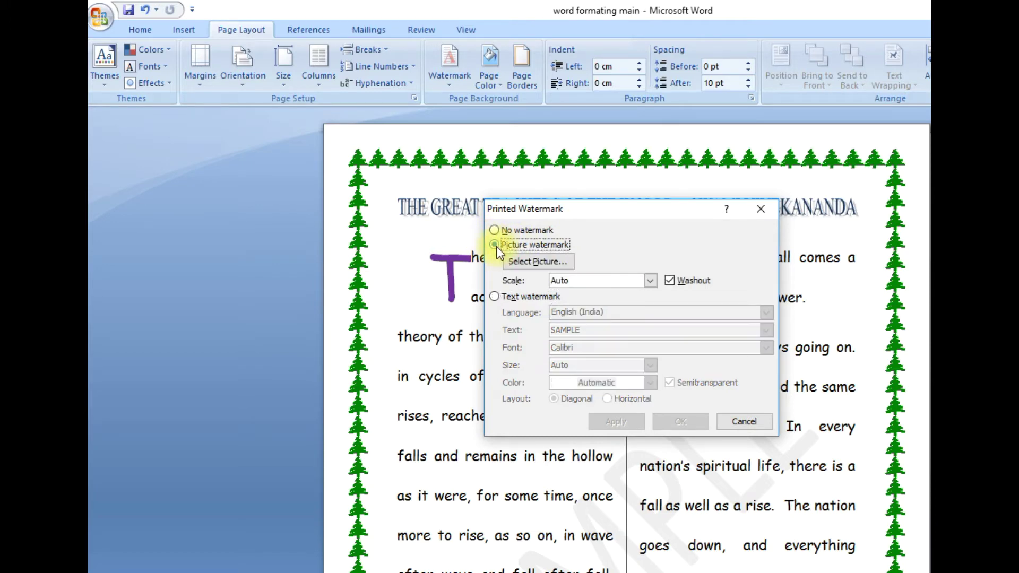
{"action": "left_click", "coordinate": [538, 261]}
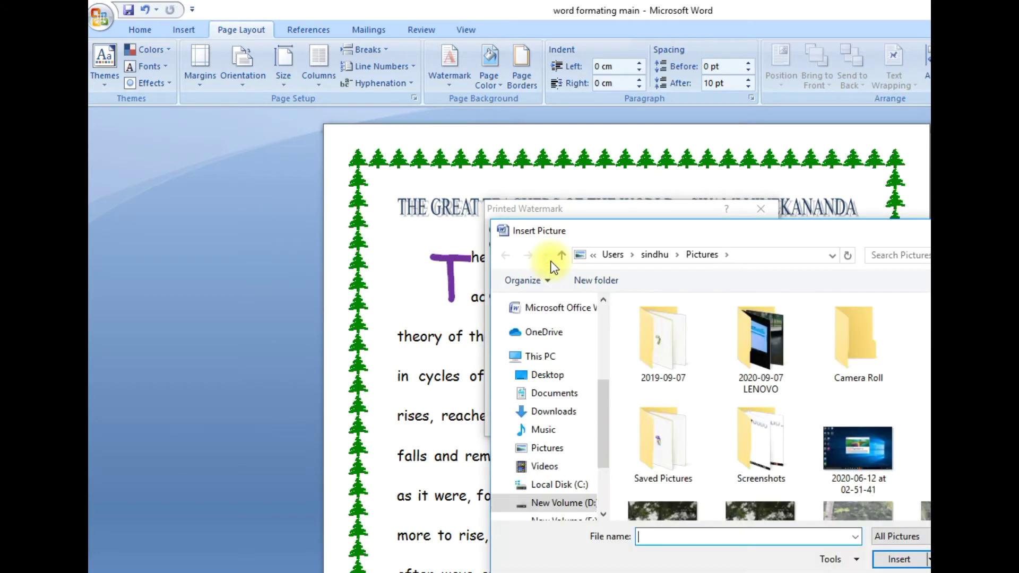
{"action": "scroll", "coordinate": [860, 351], "scroll_direction": "down", "scroll_amount": 10}
{"action": "left_click", "coordinate": [861, 352]}
{"action": "left_click", "coordinate": [877, 562]}
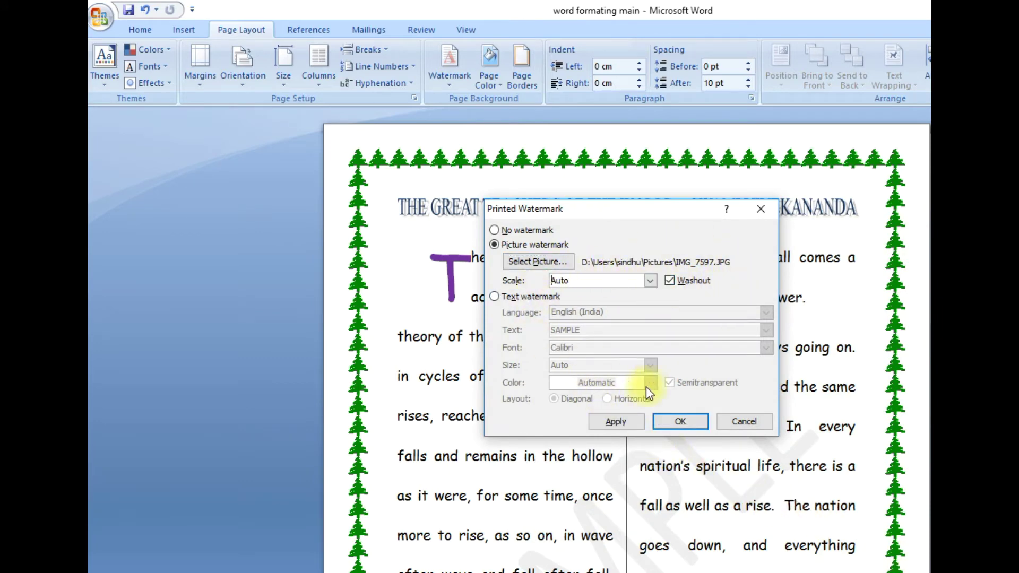
{"action": "left_click", "coordinate": [678, 422]}
{"action": "scroll", "coordinate": [675, 420], "scroll_direction": "down", "scroll_amount": 3}
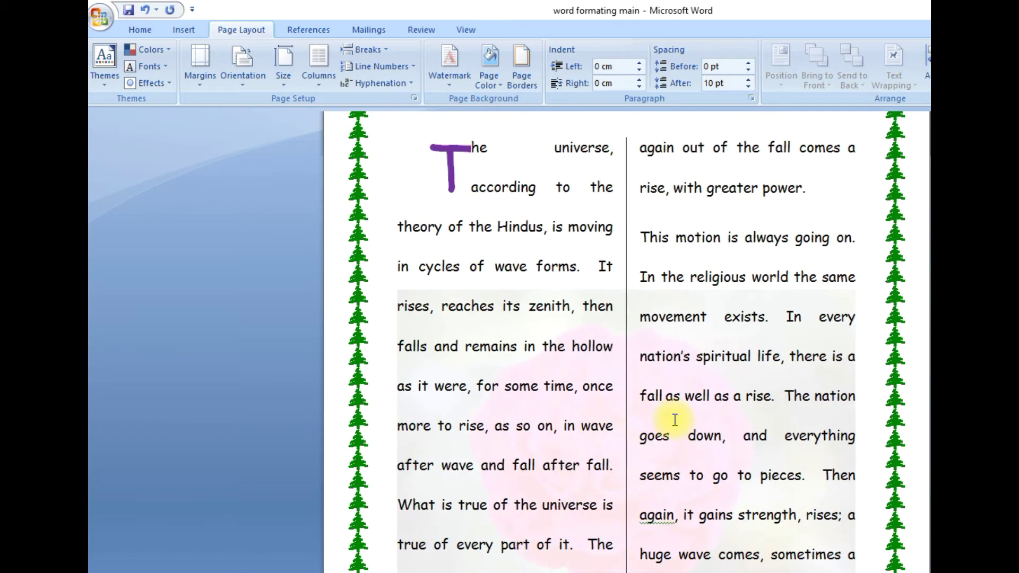
{"action": "scroll", "coordinate": [666, 396], "scroll_direction": "down", "scroll_amount": 3}
{"action": "scroll", "coordinate": [665, 386], "scroll_direction": "down", "scroll_amount": 3}
{"action": "scroll", "coordinate": [669, 392], "scroll_direction": "down", "scroll_amount": 6}
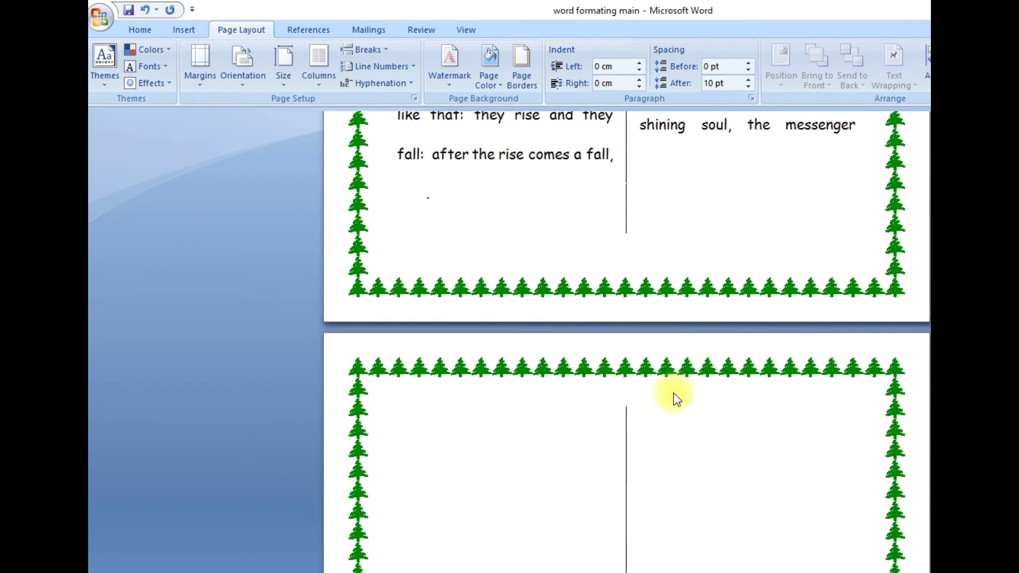
{"action": "scroll", "coordinate": [673, 396], "scroll_direction": "down", "scroll_amount": 4}
{"action": "scroll", "coordinate": [666, 383], "scroll_direction": "down", "scroll_amount": 3}
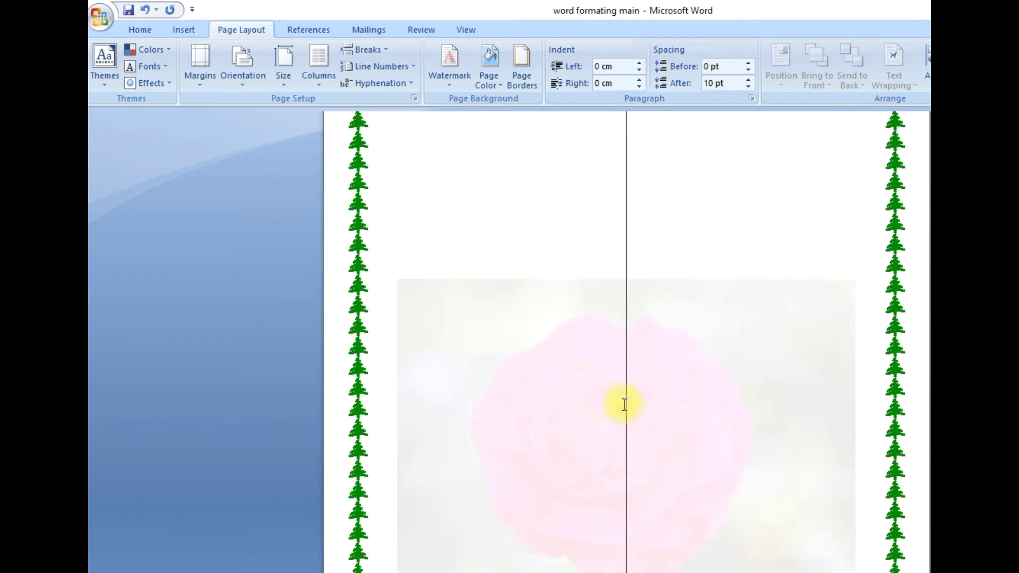
{"action": "scroll", "coordinate": [620, 405], "scroll_direction": "down", "scroll_amount": 8}
{"action": "scroll", "coordinate": [662, 444], "scroll_direction": "down", "scroll_amount": 6}
{"action": "scroll", "coordinate": [699, 445], "scroll_direction": "down", "scroll_amount": 6}
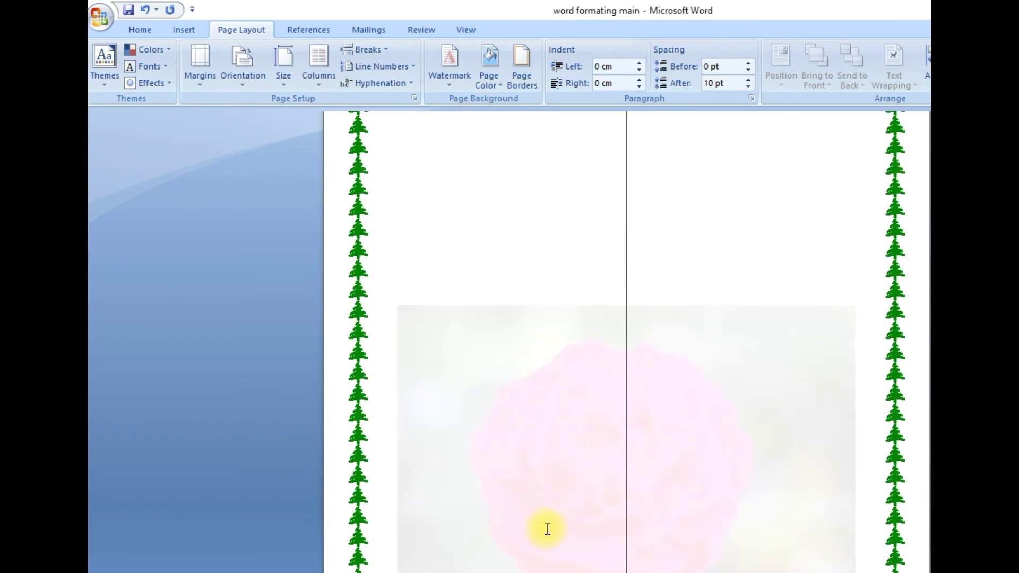
{"action": "scroll", "coordinate": [708, 467], "scroll_direction": "down", "scroll_amount": 10}
{"action": "scroll", "coordinate": [743, 437], "scroll_direction": "up", "scroll_amount": 4}
{"action": "scroll", "coordinate": [767, 425], "scroll_direction": "down", "scroll_amount": 6}
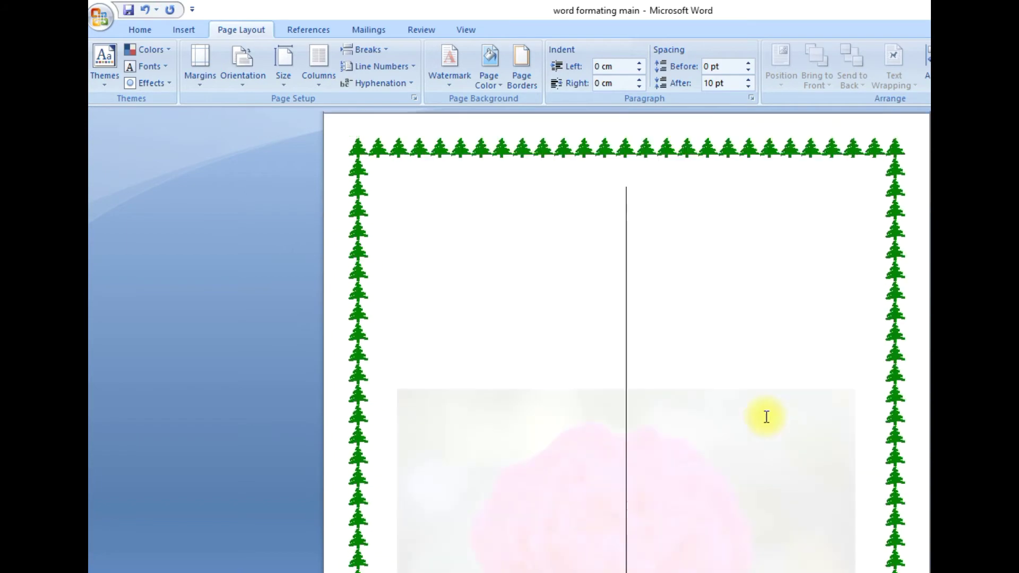
{"action": "scroll", "coordinate": [766, 416], "scroll_direction": "up", "scroll_amount": 15}
{"action": "scroll", "coordinate": [743, 411], "scroll_direction": "up", "scroll_amount": 3}
{"action": "scroll", "coordinate": [772, 403], "scroll_direction": "up", "scroll_amount": 5}
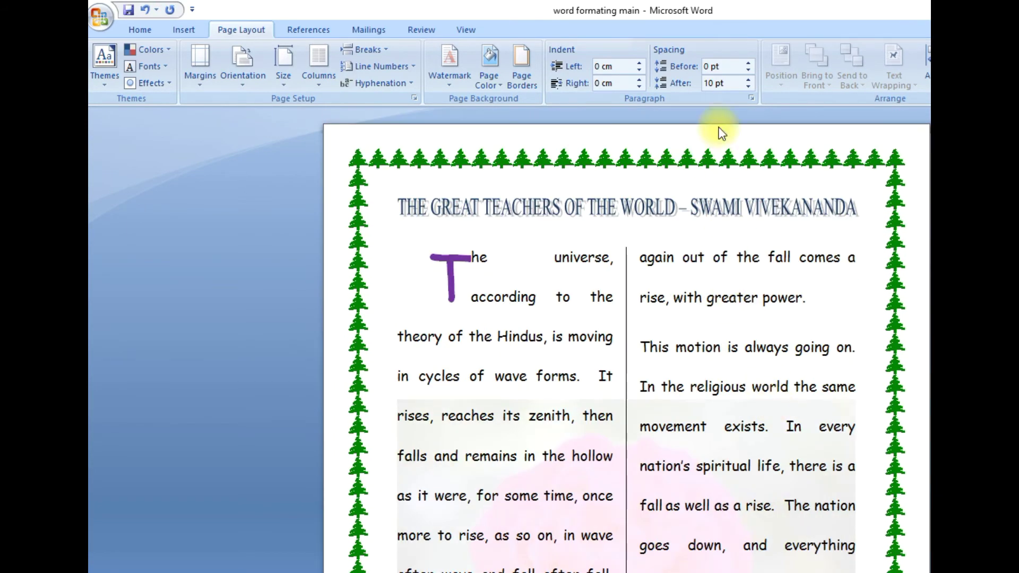
Step: Uncheck Washout in Custom Watermark so the rose picture shows in full colour
{"action": "left_click", "coordinate": [438, 81]}
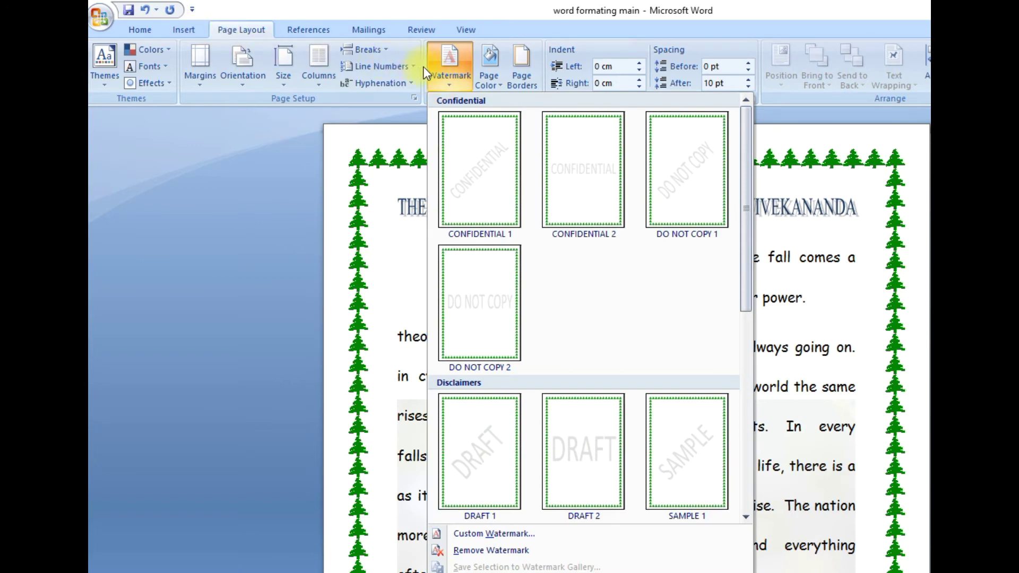
{"action": "scroll", "coordinate": [536, 393], "scroll_direction": "down", "scroll_amount": 3}
{"action": "left_click", "coordinate": [501, 533]}
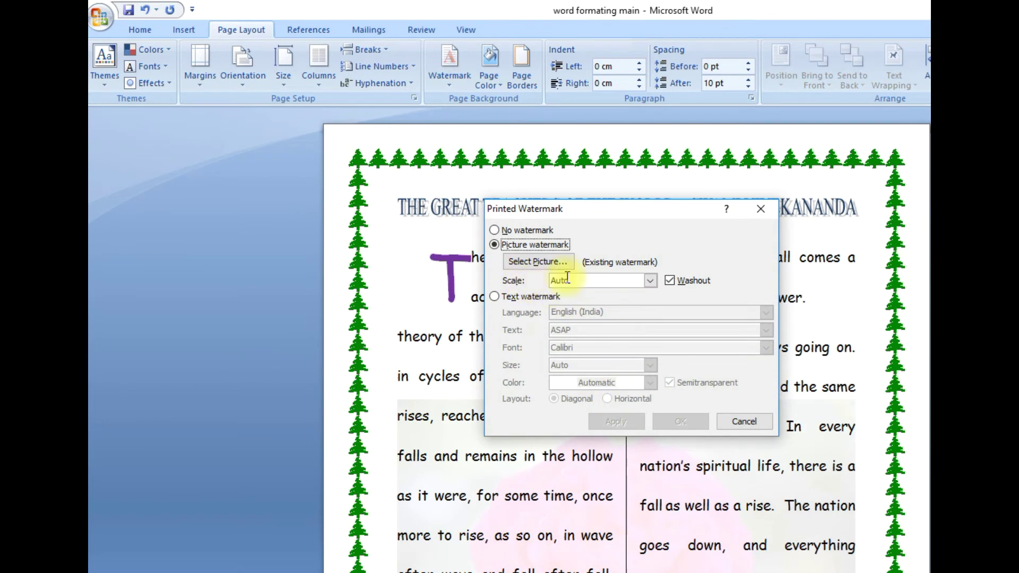
{"action": "left_click", "coordinate": [670, 281]}
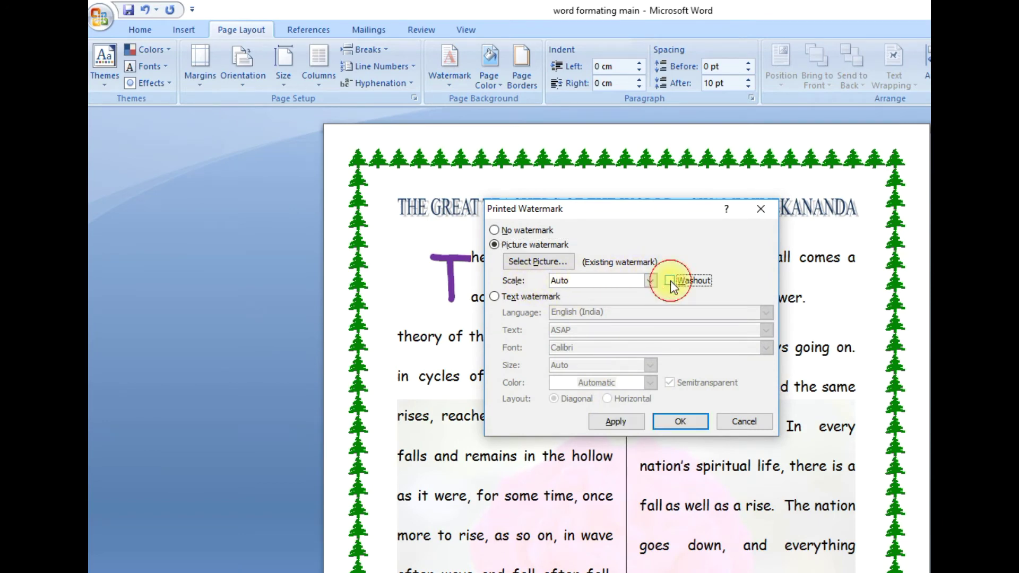
{"action": "left_click", "coordinate": [692, 423]}
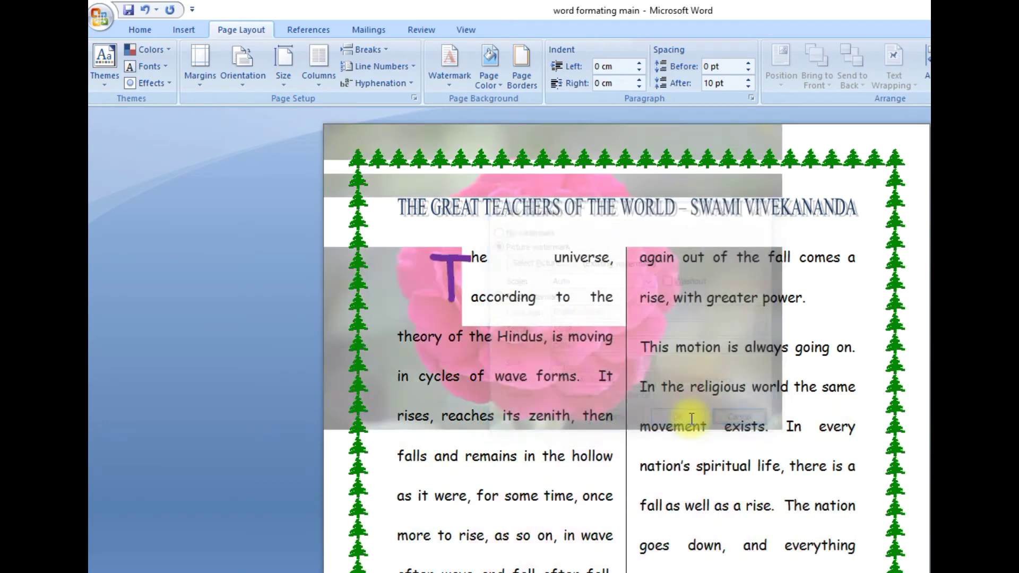
{"action": "scroll", "coordinate": [679, 419], "scroll_direction": "down", "scroll_amount": 5}
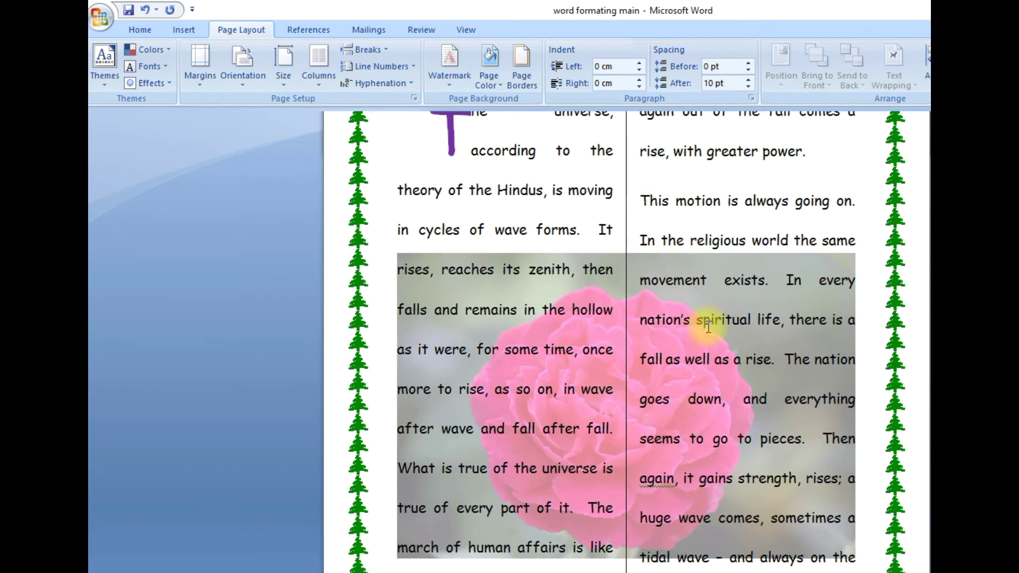
{"action": "scroll", "coordinate": [684, 408], "scroll_direction": "down", "scroll_amount": 5}
{"action": "scroll", "coordinate": [684, 398], "scroll_direction": "down", "scroll_amount": 8}
{"action": "scroll", "coordinate": [680, 389], "scroll_direction": "up", "scroll_amount": 5}
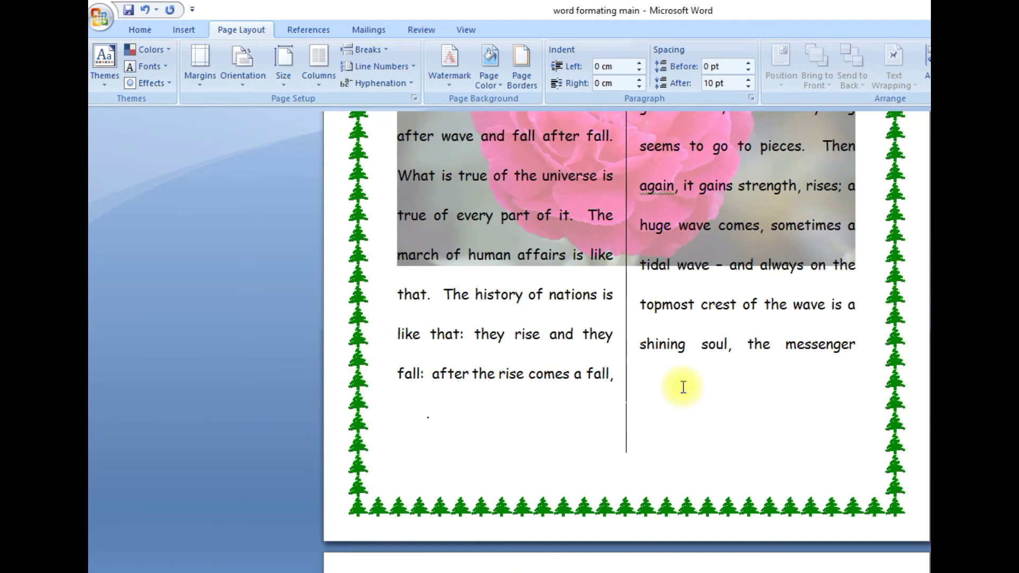
{"action": "scroll", "coordinate": [680, 388], "scroll_direction": "up", "scroll_amount": 5}
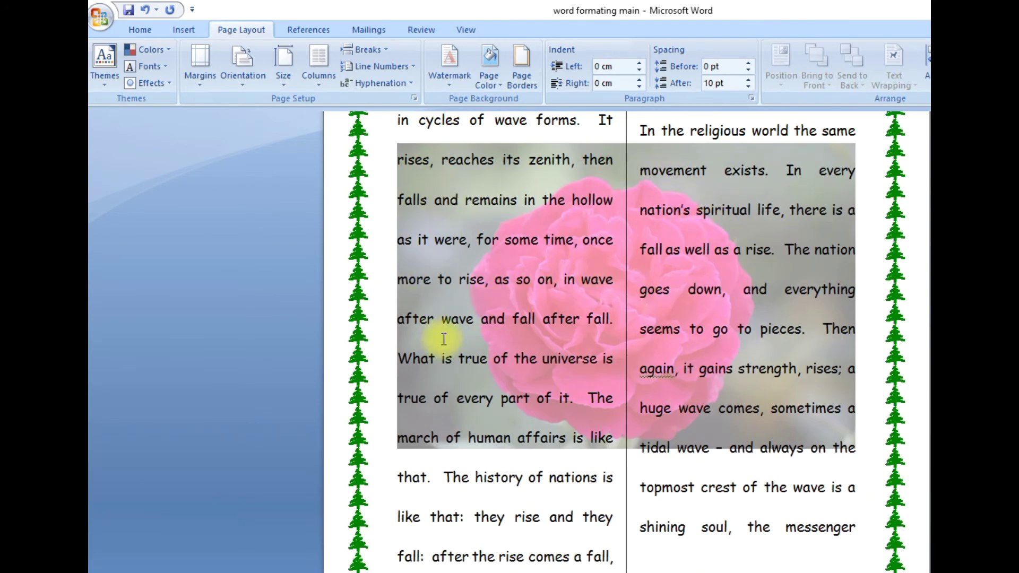
{"action": "scroll", "coordinate": [767, 363], "scroll_direction": "up", "scroll_amount": 5}
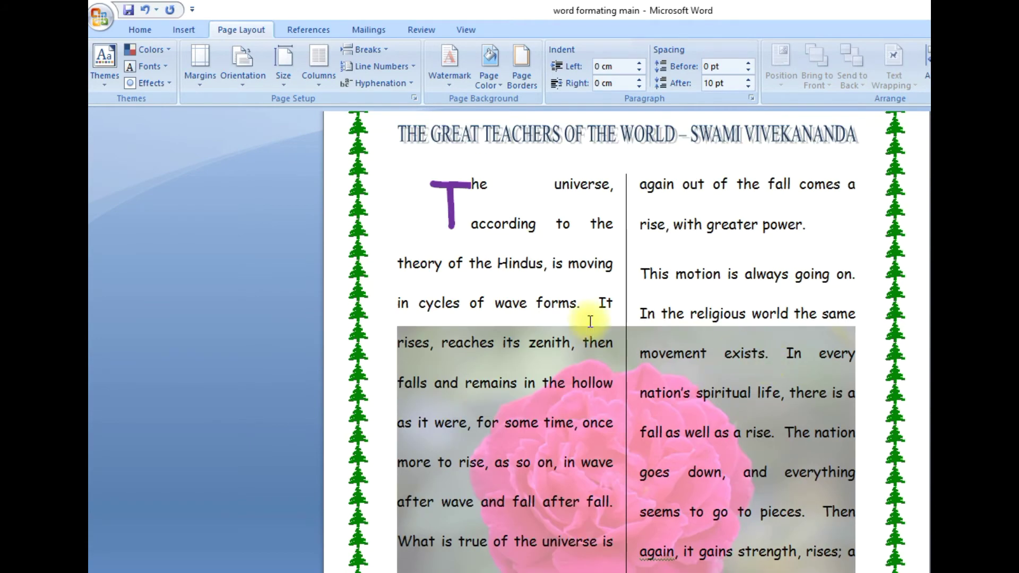
{"action": "scroll", "coordinate": [745, 366], "scroll_direction": "down", "scroll_amount": 10}
{"action": "scroll", "coordinate": [749, 369], "scroll_direction": "down", "scroll_amount": 5}
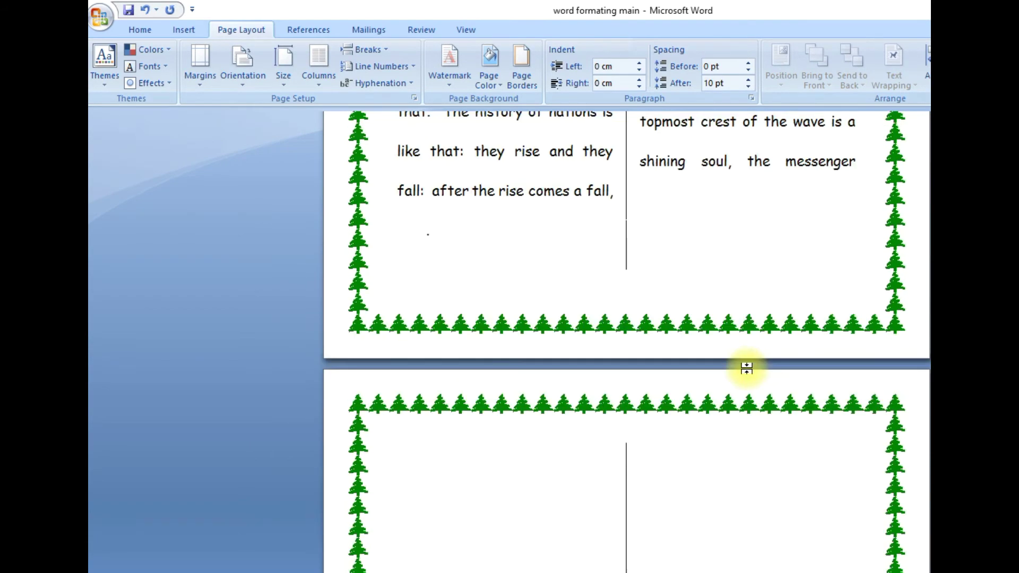
{"action": "scroll", "coordinate": [748, 368], "scroll_direction": "down", "scroll_amount": 7}
{"action": "scroll", "coordinate": [748, 370], "scroll_direction": "down", "scroll_amount": 5}
{"action": "scroll", "coordinate": [748, 371], "scroll_direction": "down", "scroll_amount": 7}
{"action": "scroll", "coordinate": [748, 371], "scroll_direction": "down", "scroll_amount": 10}
{"action": "scroll", "coordinate": [751, 370], "scroll_direction": "down", "scroll_amount": 5}
{"action": "scroll", "coordinate": [752, 370], "scroll_direction": "up", "scroll_amount": 5}
{"action": "scroll", "coordinate": [753, 361], "scroll_direction": "up", "scroll_amount": 6}
{"action": "scroll", "coordinate": [756, 365], "scroll_direction": "down", "scroll_amount": 15}
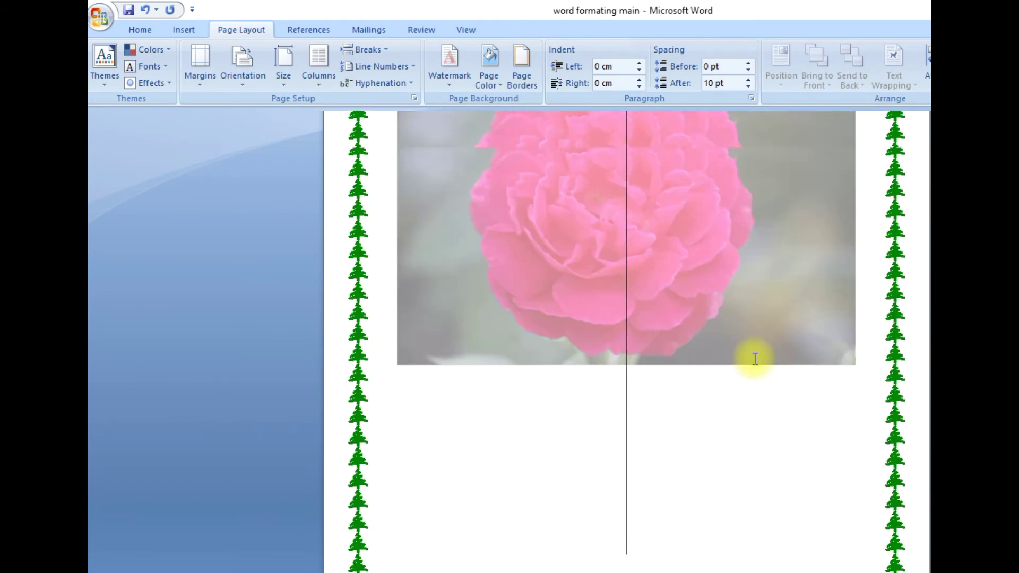
{"action": "scroll", "coordinate": [755, 361], "scroll_direction": "up", "scroll_amount": 8}
{"action": "scroll", "coordinate": [753, 358], "scroll_direction": "up", "scroll_amount": 6}
{"action": "scroll", "coordinate": [754, 358], "scroll_direction": "down", "scroll_amount": 13}
{"action": "scroll", "coordinate": [756, 359], "scroll_direction": "up", "scroll_amount": 6}
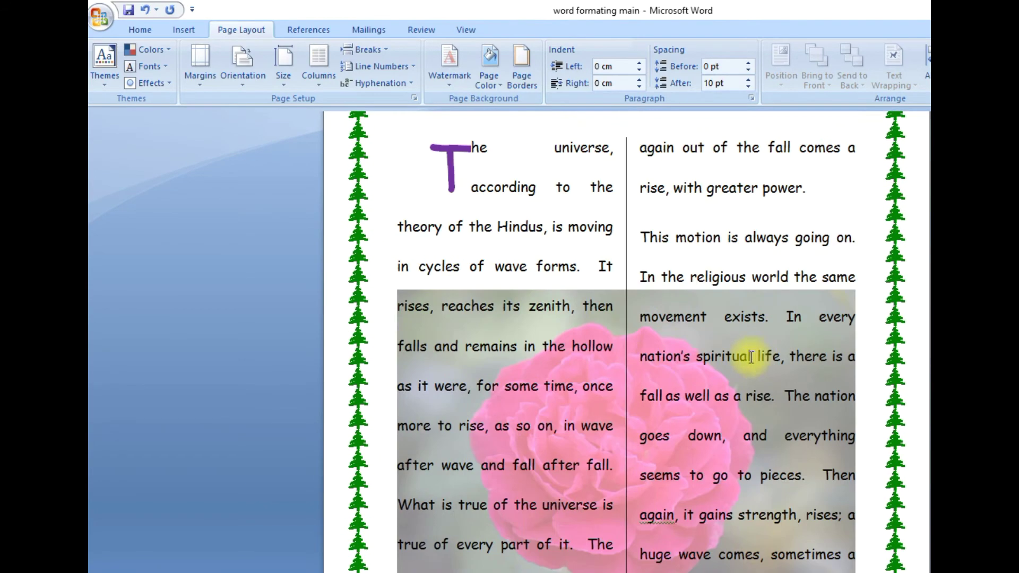
{"action": "scroll", "coordinate": [739, 262], "scroll_direction": "up", "scroll_amount": 4}
{"action": "left_click", "coordinate": [450, 77]}
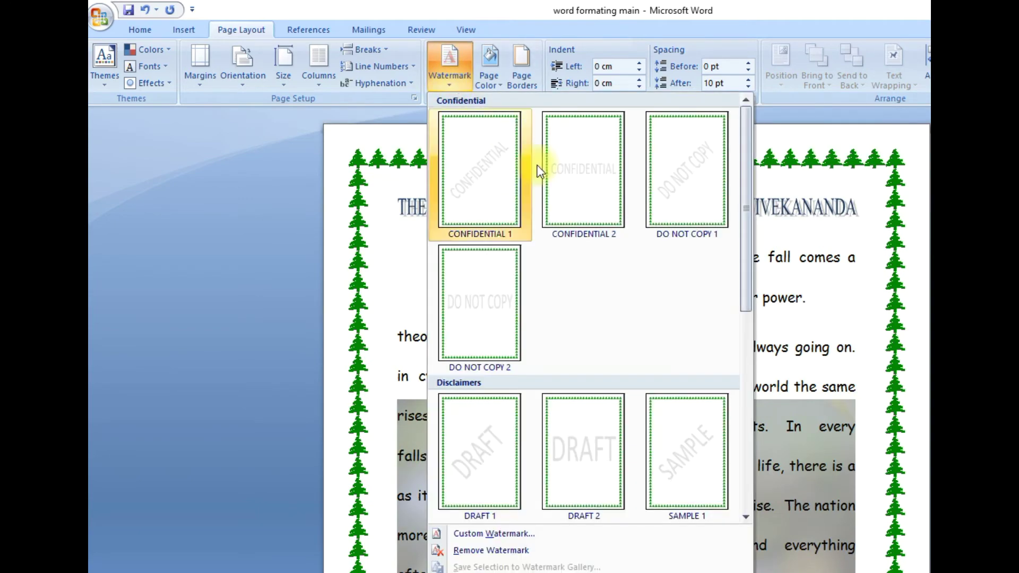
Step: Switch to a blue diagonal text watermark reading 'VKMPG THE ART OF LIFE'
{"action": "scroll", "coordinate": [491, 480], "scroll_direction": "down", "scroll_amount": 3}
{"action": "left_click", "coordinate": [489, 533]}
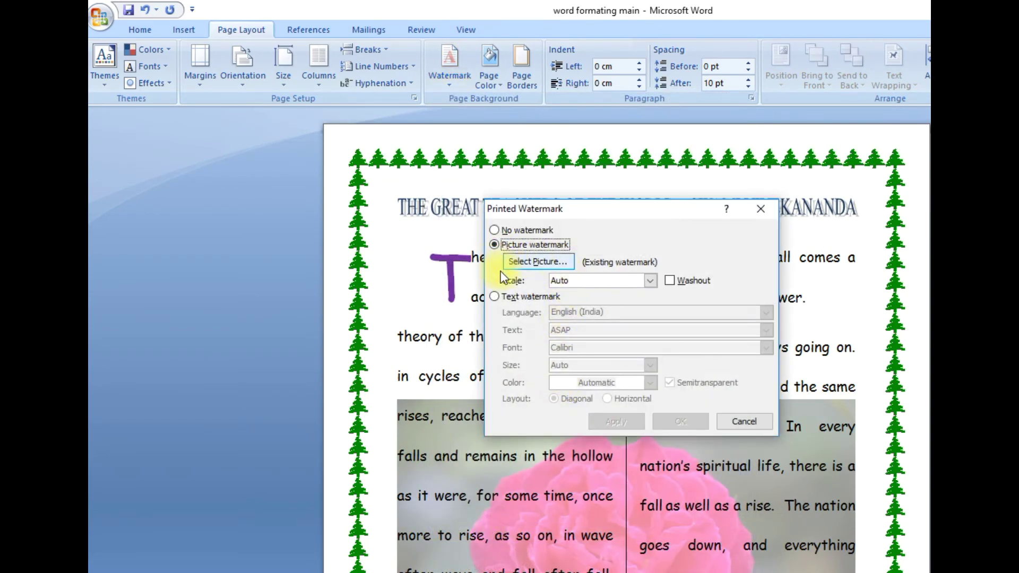
{"action": "left_click", "coordinate": [495, 296]}
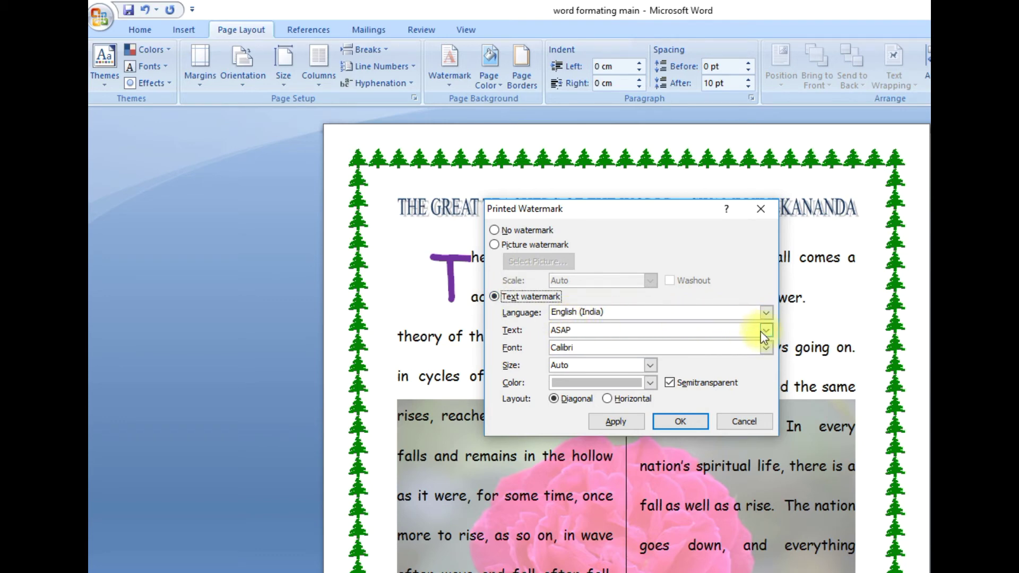
{"action": "double_click", "coordinate": [561, 330]}
{"action": "type", "text": "VKMP"}
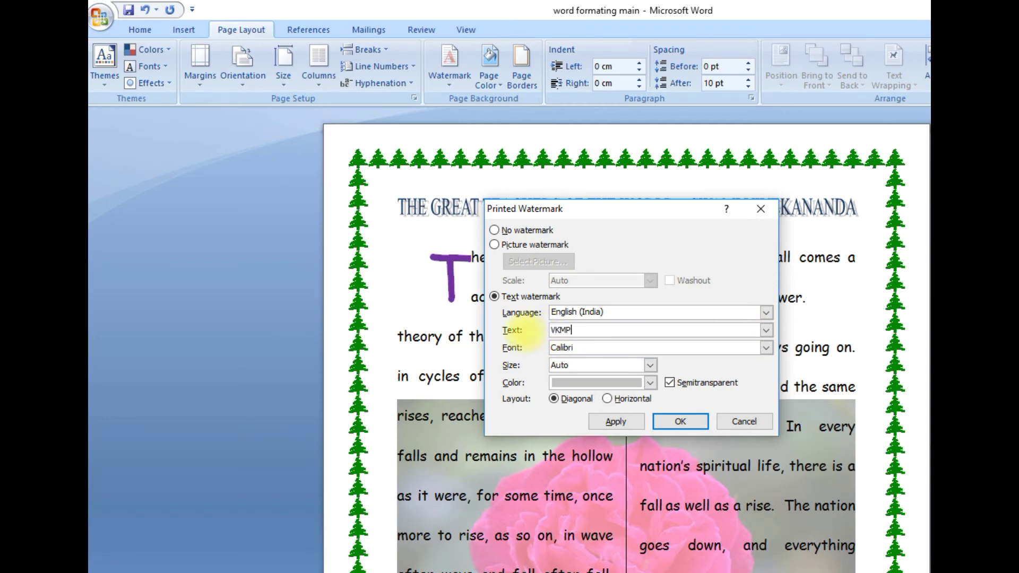
{"action": "type", "text": "G THE ART OF LIFE"}
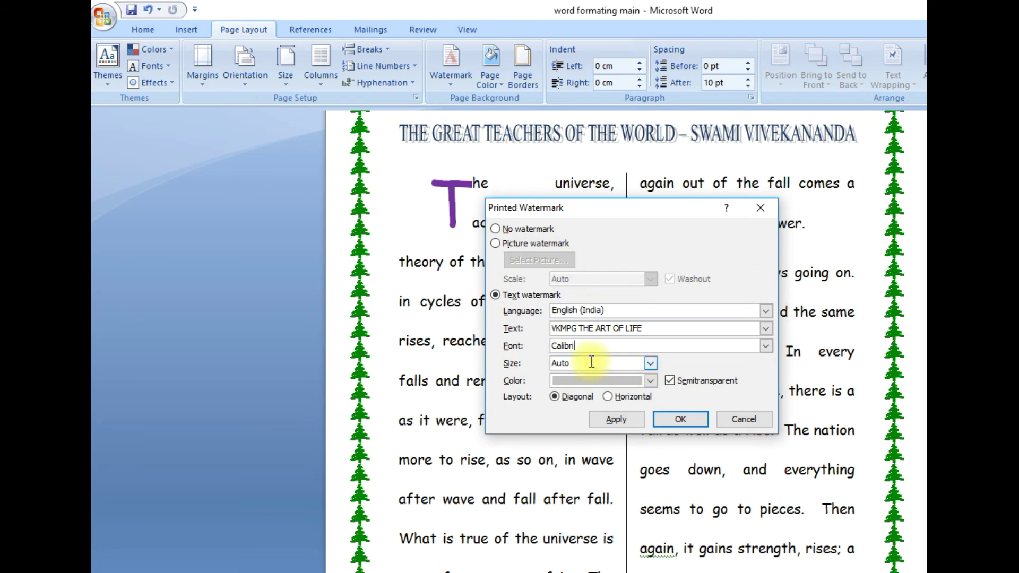
{"action": "left_click", "coordinate": [649, 380]}
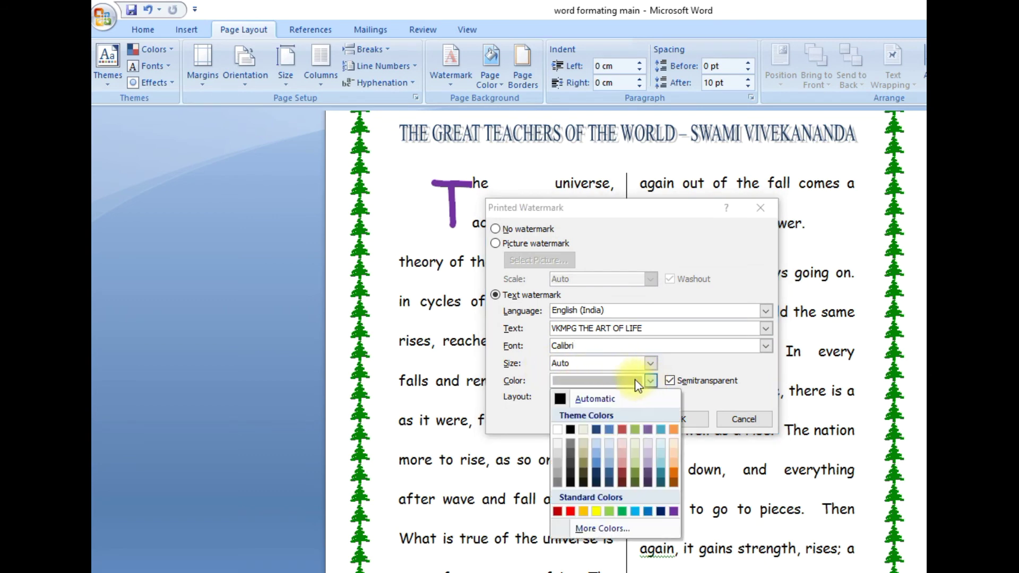
{"action": "left_click", "coordinate": [597, 464]}
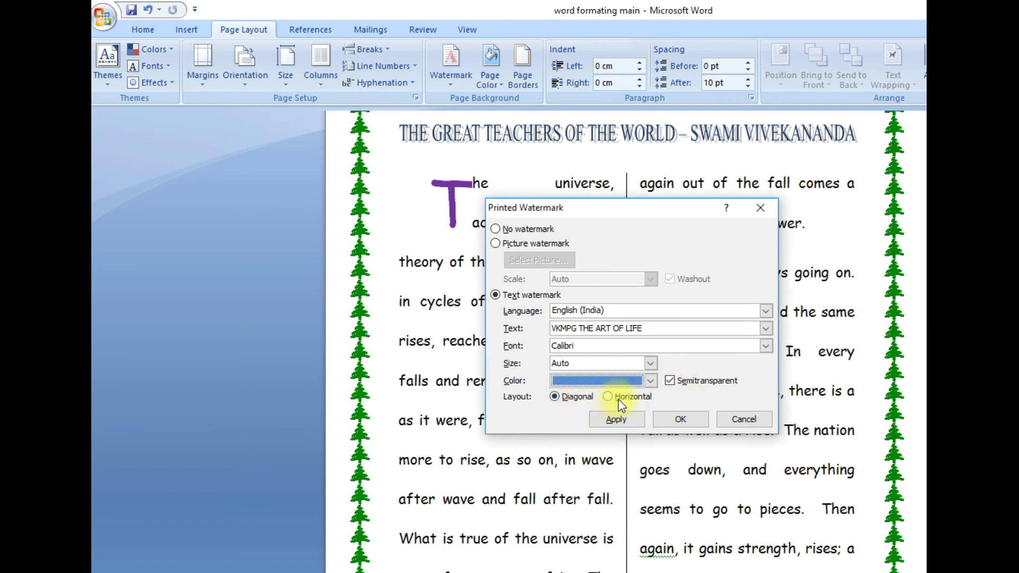
{"action": "left_click", "coordinate": [681, 419]}
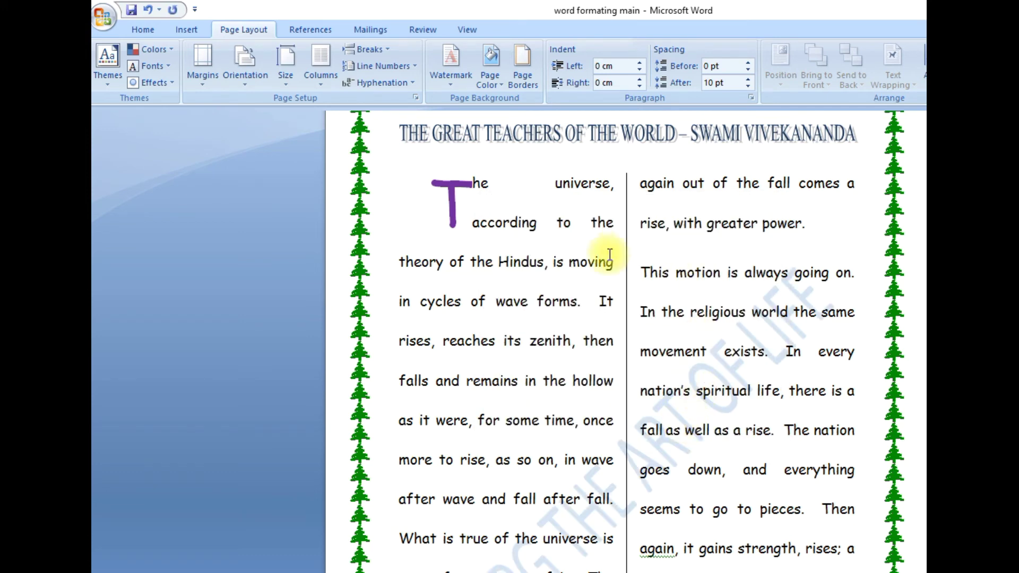
Step: Check the blue VKMPG watermark on every page, then reopen the Watermark gallery
{"action": "scroll", "coordinate": [771, 378], "scroll_direction": "down", "scroll_amount": 2}
{"action": "scroll", "coordinate": [771, 378], "scroll_direction": "down", "scroll_amount": 1}
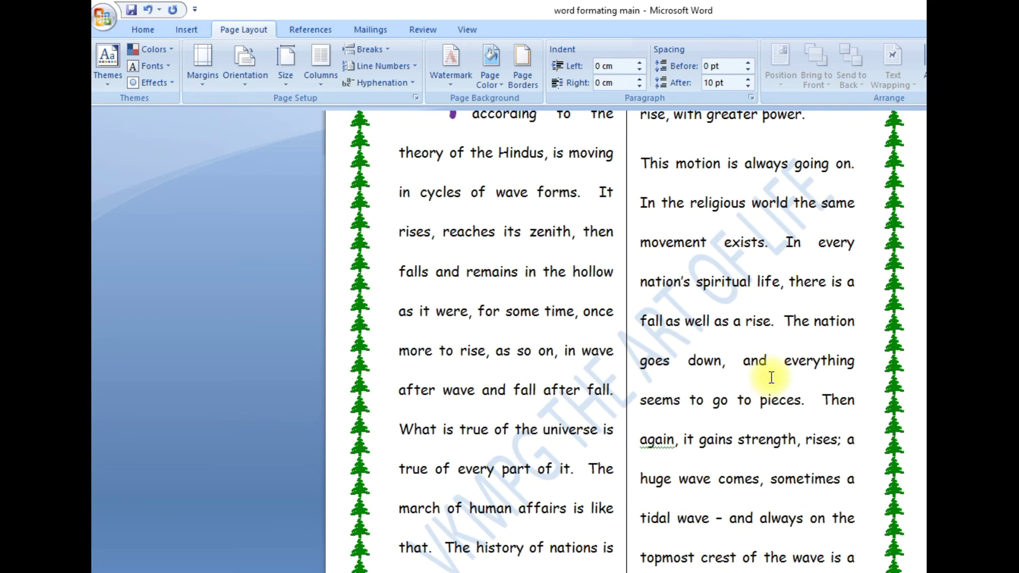
{"action": "scroll", "coordinate": [771, 378], "scroll_direction": "down", "scroll_amount": 1}
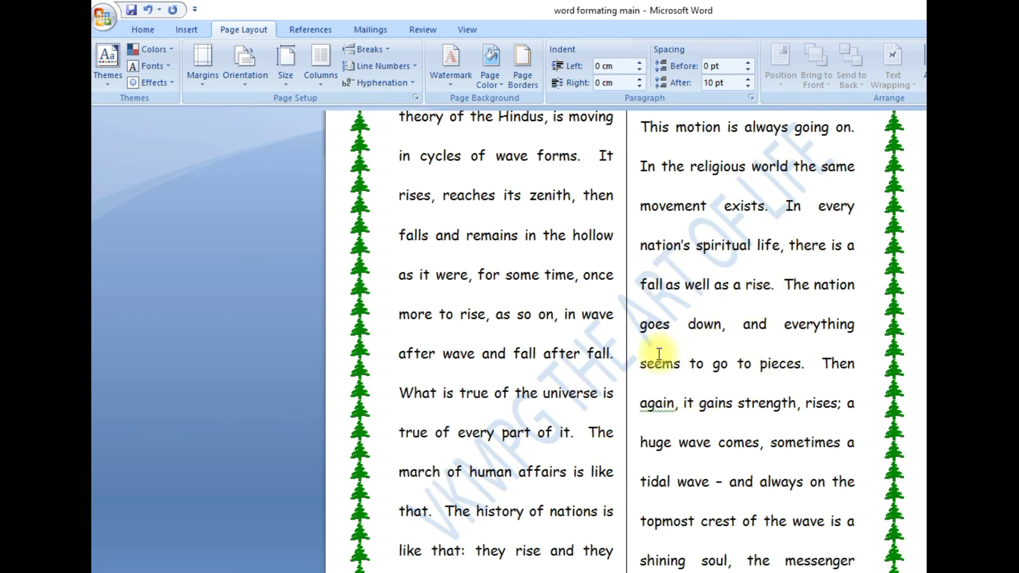
{"action": "scroll", "coordinate": [712, 270], "scroll_direction": "down", "scroll_amount": 1}
{"action": "scroll", "coordinate": [712, 274], "scroll_direction": "down", "scroll_amount": 1}
{"action": "scroll", "coordinate": [712, 275], "scroll_direction": "down", "scroll_amount": 2}
{"action": "scroll", "coordinate": [714, 276], "scroll_direction": "down", "scroll_amount": 2}
{"action": "scroll", "coordinate": [716, 281], "scroll_direction": "down", "scroll_amount": 1}
{"action": "scroll", "coordinate": [718, 287], "scroll_direction": "up", "scroll_amount": 3}
{"action": "scroll", "coordinate": [725, 295], "scroll_direction": "down", "scroll_amount": 1}
{"action": "scroll", "coordinate": [727, 294], "scroll_direction": "down", "scroll_amount": 2}
{"action": "scroll", "coordinate": [733, 294], "scroll_direction": "up", "scroll_amount": 1}
{"action": "scroll", "coordinate": [743, 291], "scroll_direction": "up", "scroll_amount": 2}
{"action": "scroll", "coordinate": [744, 289], "scroll_direction": "up", "scroll_amount": 2}
{"action": "scroll", "coordinate": [744, 288], "scroll_direction": "up", "scroll_amount": 1}
{"action": "scroll", "coordinate": [744, 288], "scroll_direction": "up", "scroll_amount": 3}
{"action": "scroll", "coordinate": [743, 287], "scroll_direction": "up", "scroll_amount": 5}
{"action": "scroll", "coordinate": [741, 288], "scroll_direction": "up", "scroll_amount": 3}
{"action": "scroll", "coordinate": [738, 289], "scroll_direction": "up", "scroll_amount": 3}
{"action": "scroll", "coordinate": [739, 289], "scroll_direction": "up", "scroll_amount": 3}
{"action": "left_click", "coordinate": [451, 64]}
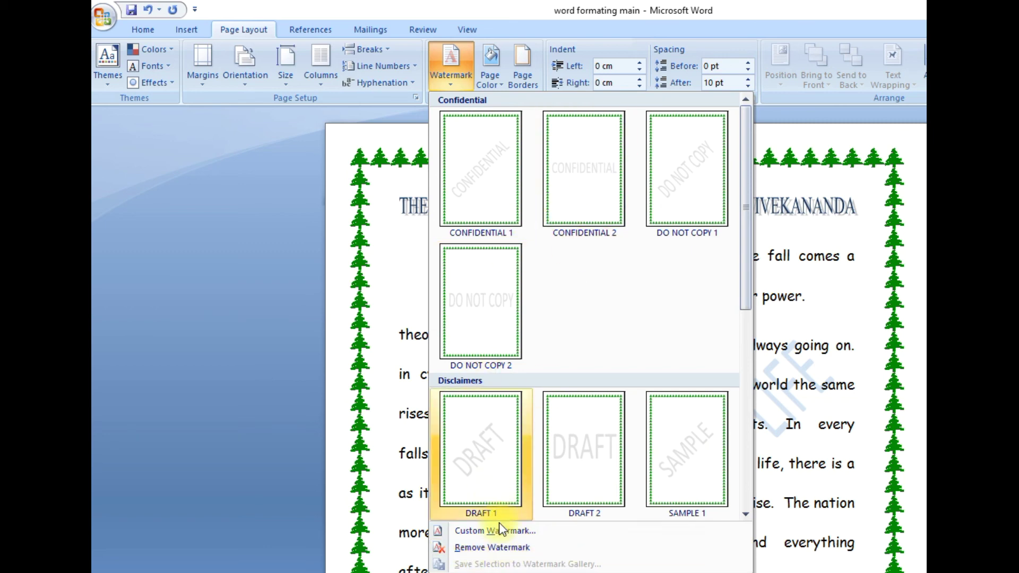
Step: Remove the blue VKMPG text watermark from the document
{"action": "left_click", "coordinate": [490, 547]}
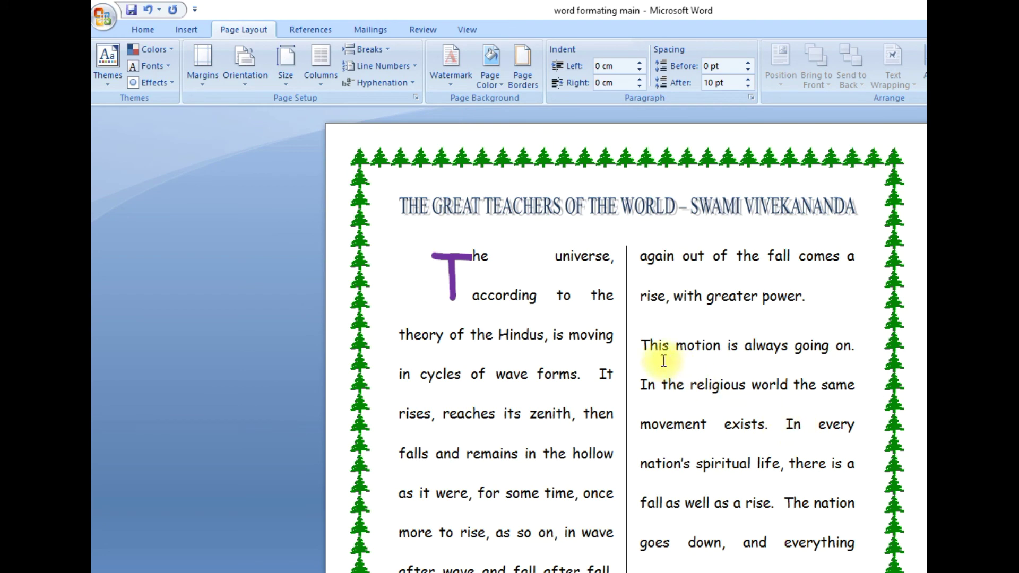
{"action": "left_click", "coordinate": [454, 74]}
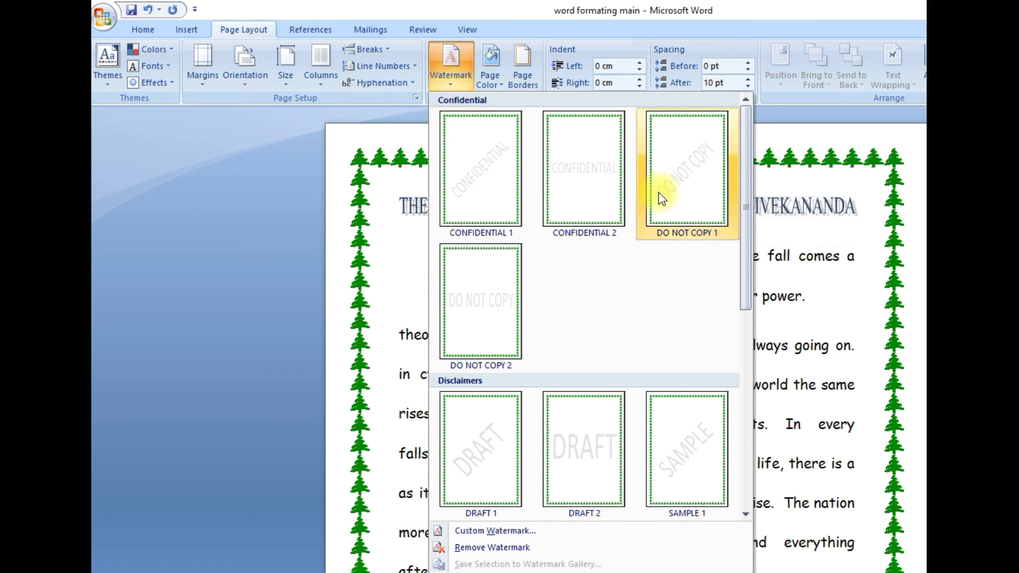
Step: Apply the DO NOT COPY 1 preset and check it on each page
{"action": "left_click", "coordinate": [698, 177]}
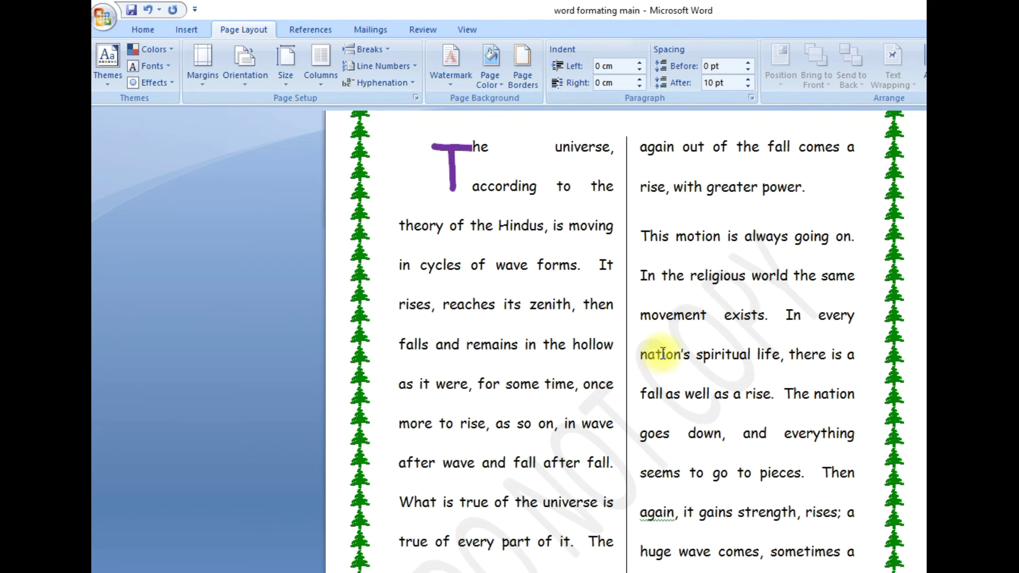
{"action": "scroll", "coordinate": [663, 354], "scroll_direction": "down", "scroll_amount": 5}
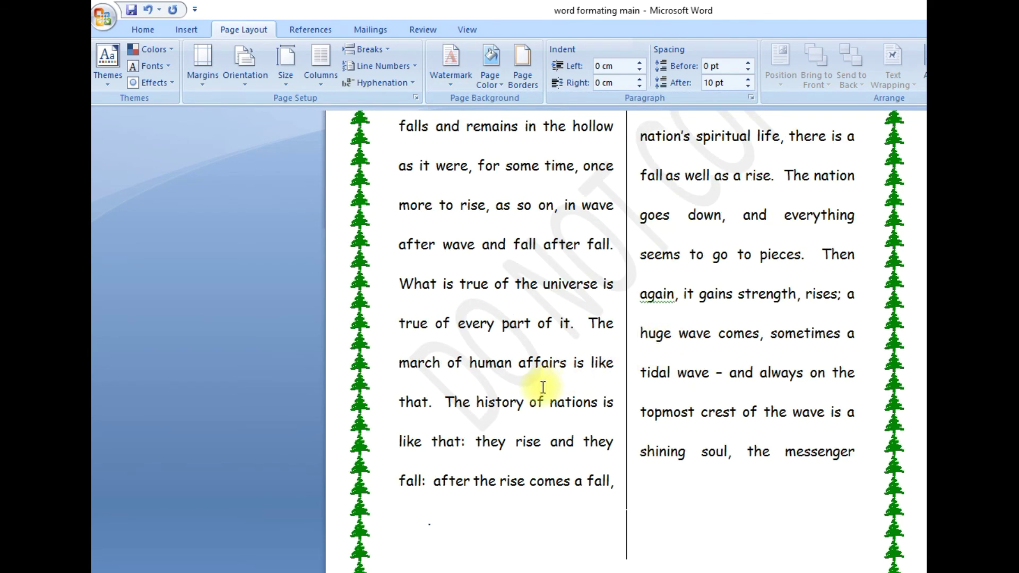
{"action": "scroll", "coordinate": [540, 384], "scroll_direction": "down", "scroll_amount": 3}
{"action": "scroll", "coordinate": [737, 228], "scroll_direction": "down", "scroll_amount": 3}
{"action": "scroll", "coordinate": [743, 231], "scroll_direction": "up", "scroll_amount": 4}
{"action": "scroll", "coordinate": [746, 234], "scroll_direction": "down", "scroll_amount": 1}
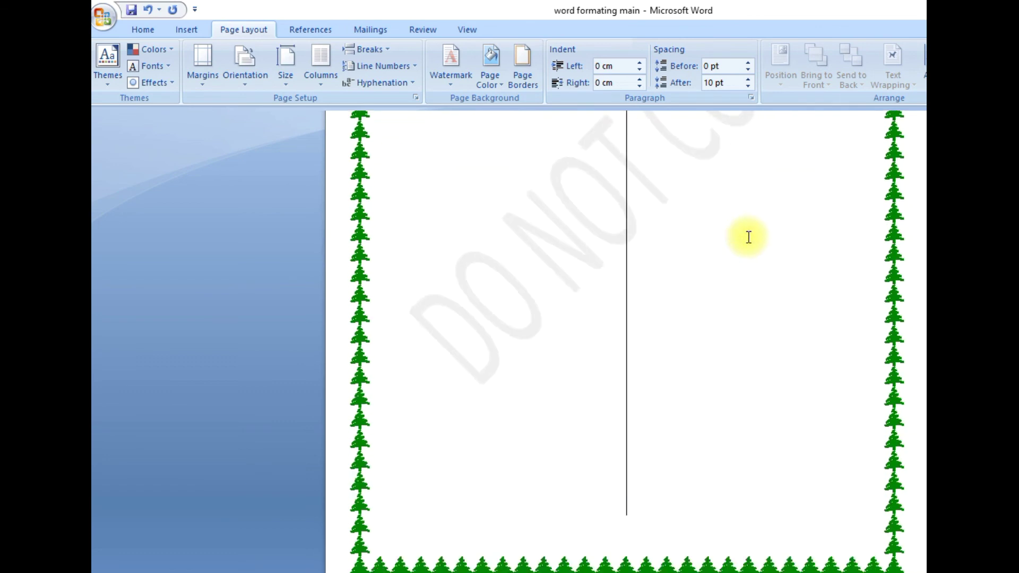
{"action": "scroll", "coordinate": [753, 225], "scroll_direction": "down", "scroll_amount": 2}
{"action": "scroll", "coordinate": [777, 210], "scroll_direction": "up", "scroll_amount": 3}
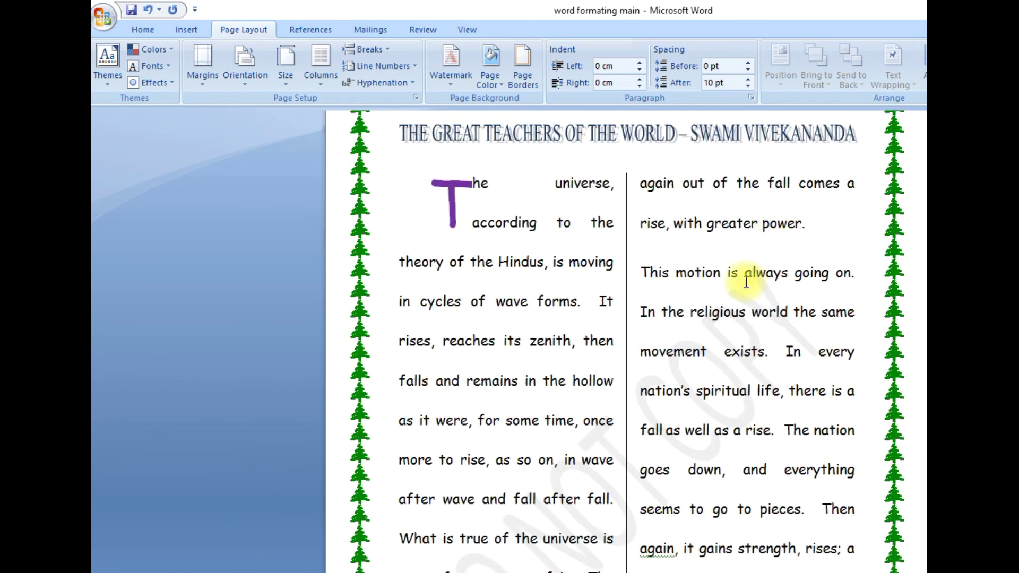